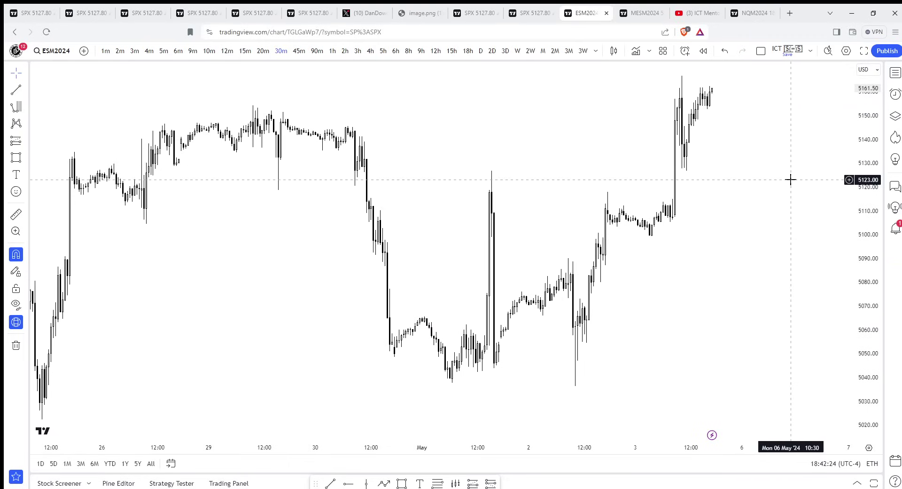
# Review the market maker model schematic on the SPX chart and compare it with the ESM2024 30-minute price action since late April
pyautogui.click(69, 15)
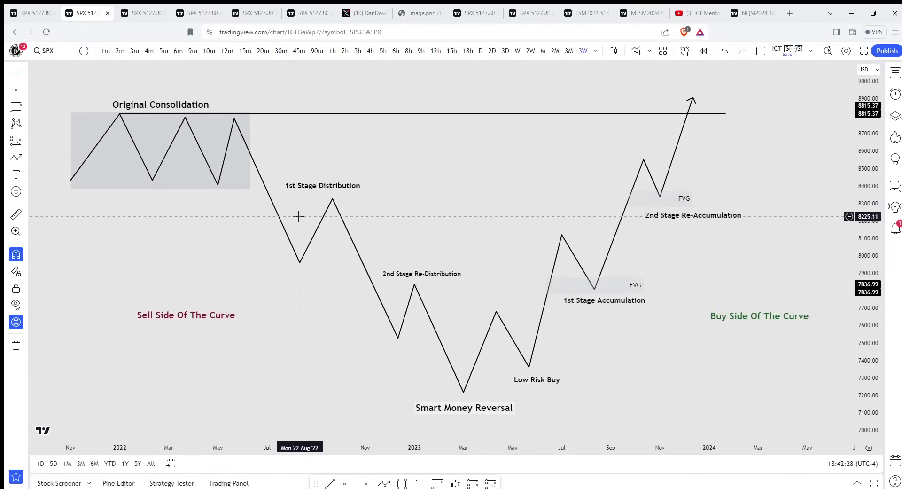
pyautogui.click(587, 6)
pyautogui.scroll(-10, 543, 179)
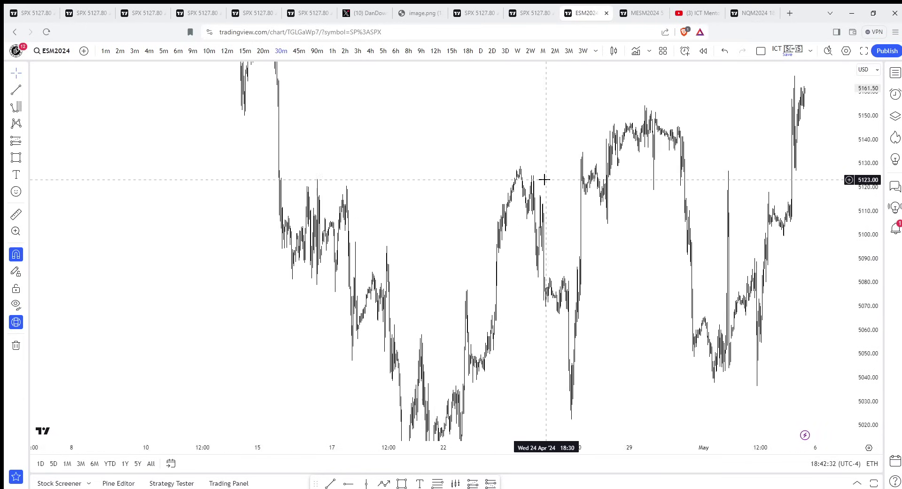
pyautogui.scroll(7, 544, 179)
pyautogui.moveTo(541, 179); pyautogui.dragTo(450, 163)
pyautogui.scroll(5, 542, 169)
pyautogui.scroll(-5, 542, 169)
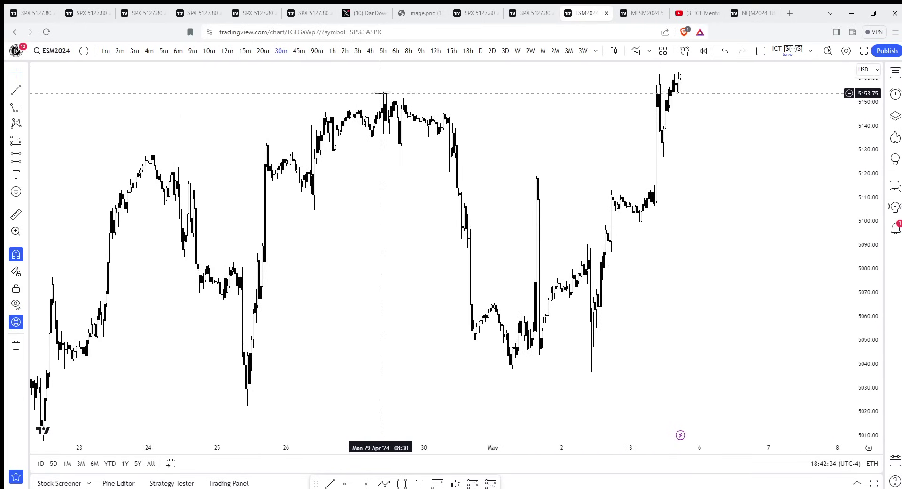
pyautogui.scroll(3, 540, 258)
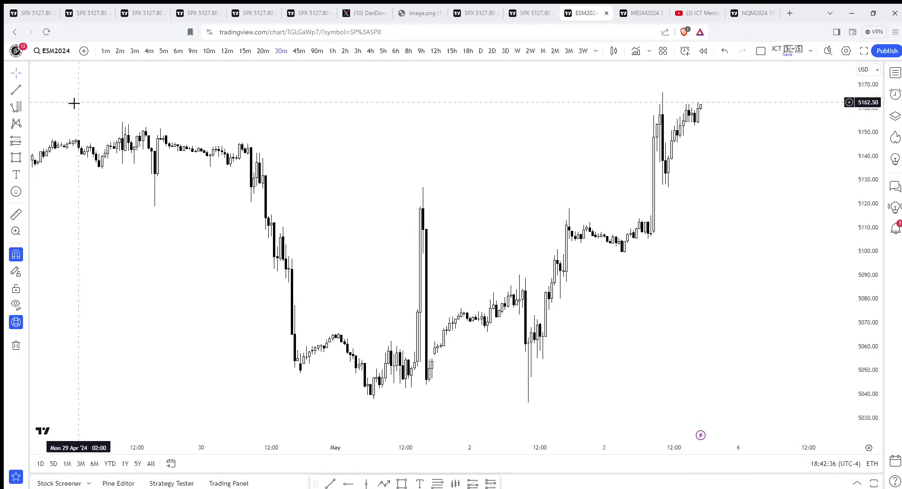
# Draw a rectangle over the original consolidation of 28–30 April, spanning about 5153.75 to 5119.25
pyautogui.click(404, 484)
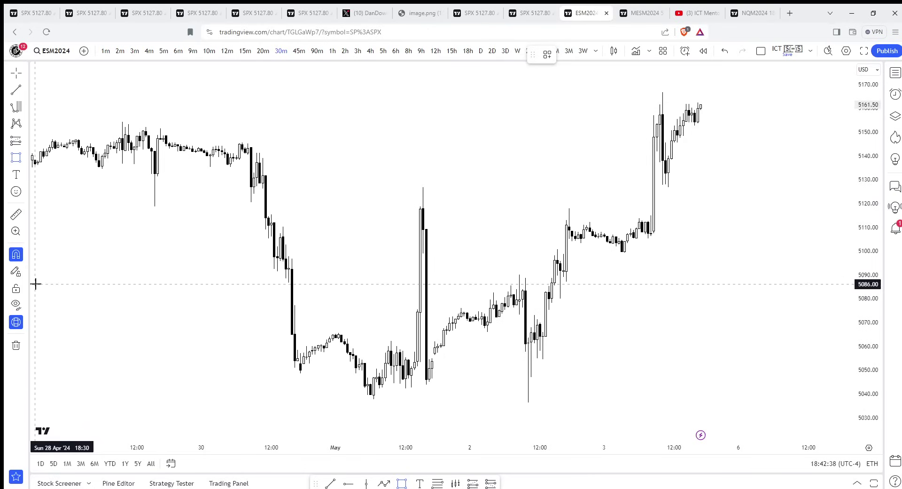
pyautogui.moveTo(61, 123); pyautogui.dragTo(268, 205)
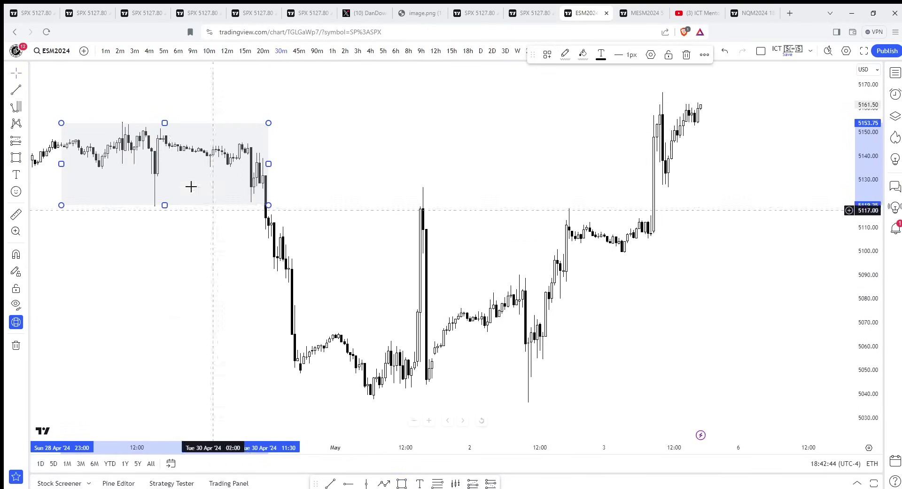
pyautogui.click(284, 231)
pyautogui.click(238, 147)
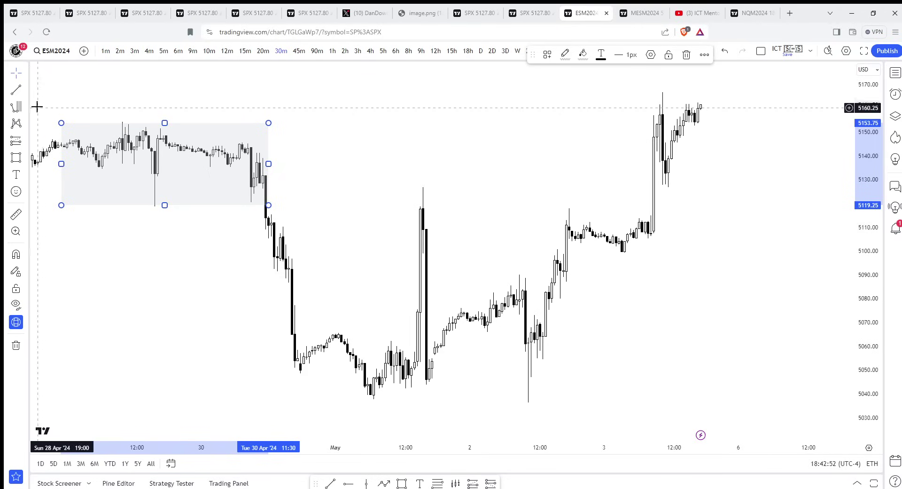
# Draw a trend line from the 1 May low at about 5037.50 to the 2 May low at 5036.50 and apply the SMT template
pyautogui.click(16, 91)
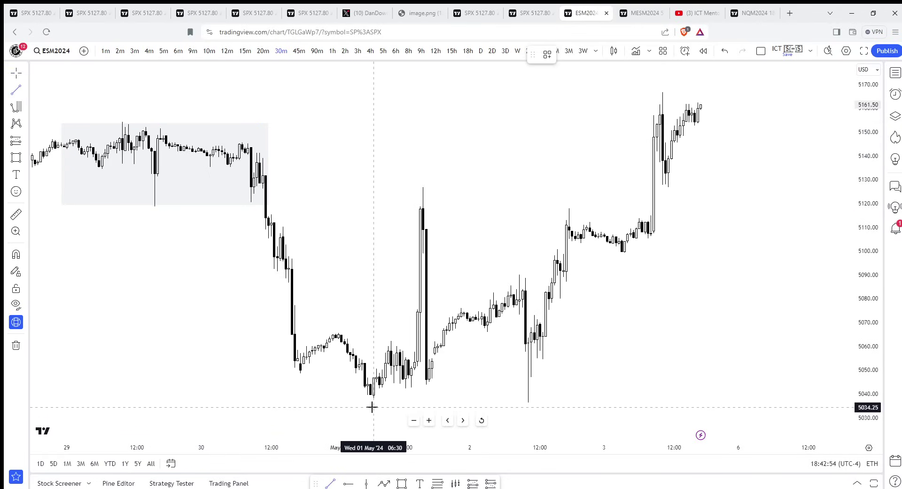
pyautogui.hotkey('alt', 't')
pyautogui.click(374, 398)
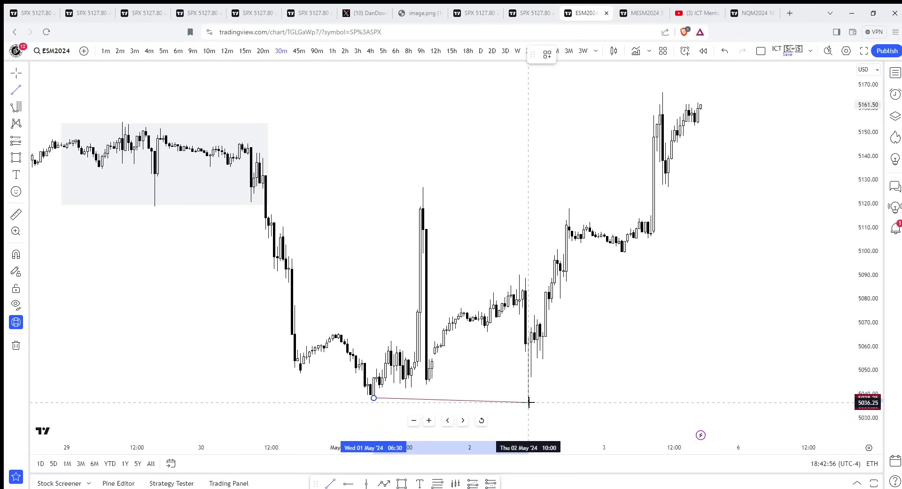
pyautogui.click(528, 401)
pyautogui.click(547, 55)
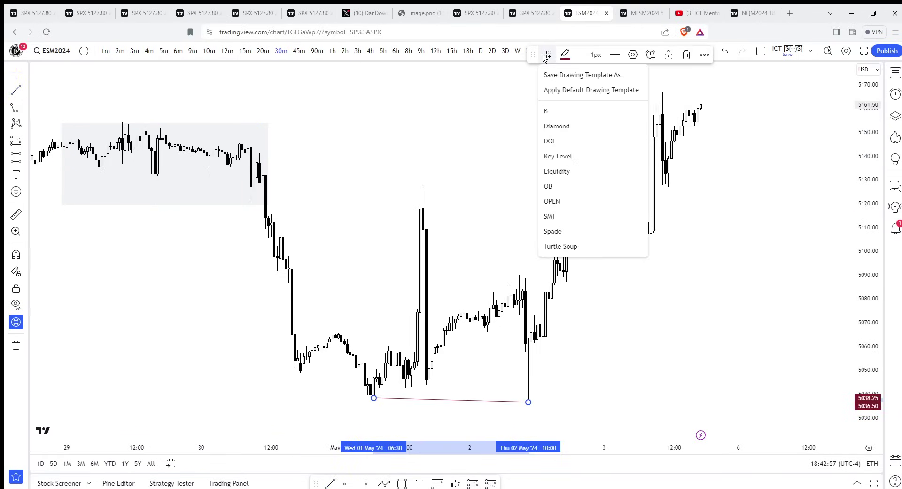
pyautogui.click(574, 214)
pyautogui.click(503, 394)
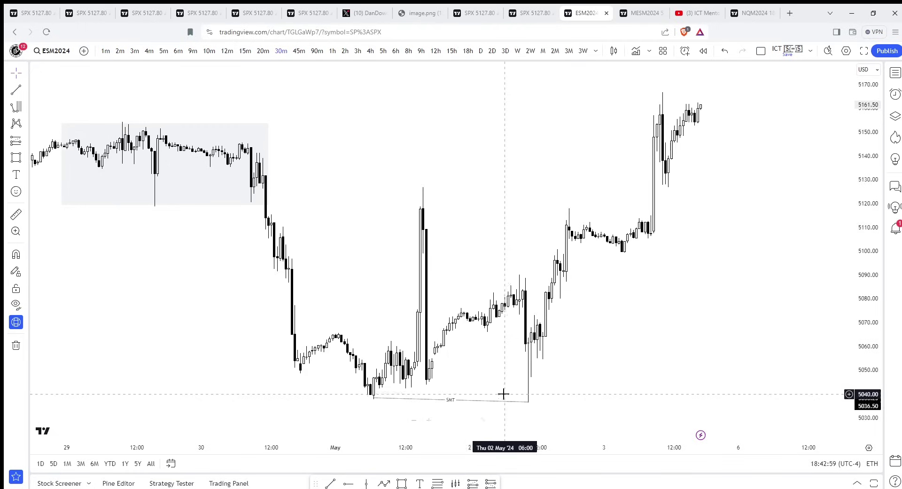
pyautogui.click(375, 399)
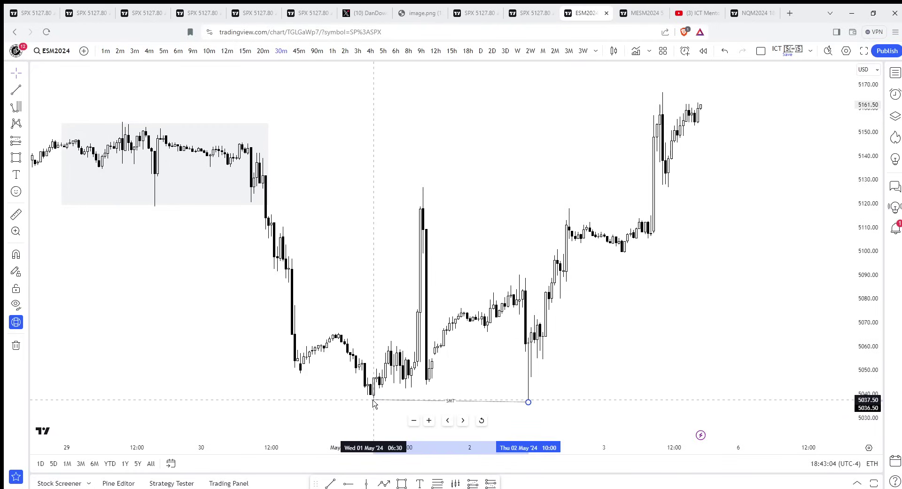
pyautogui.click(501, 345)
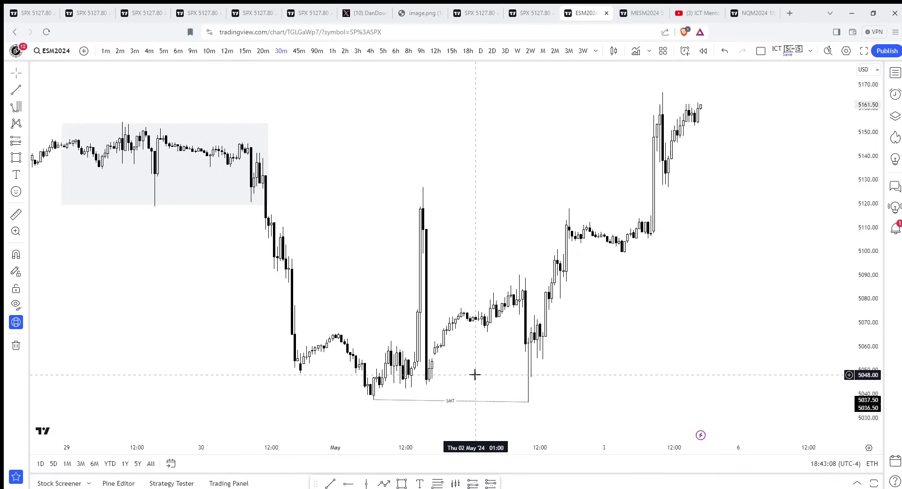
# Draw a short path line beside the low of the 2 May 10:30 candle
pyautogui.scroll(3, 613, 322)
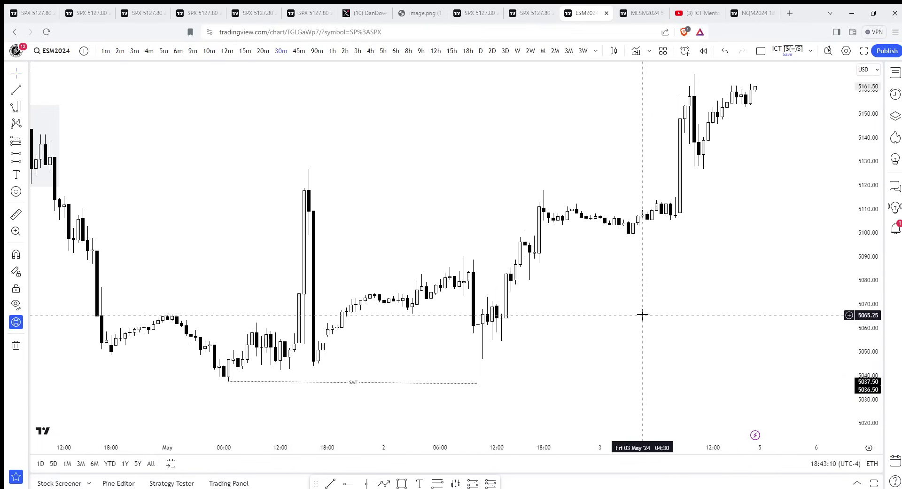
pyautogui.scroll(5, 484, 378)
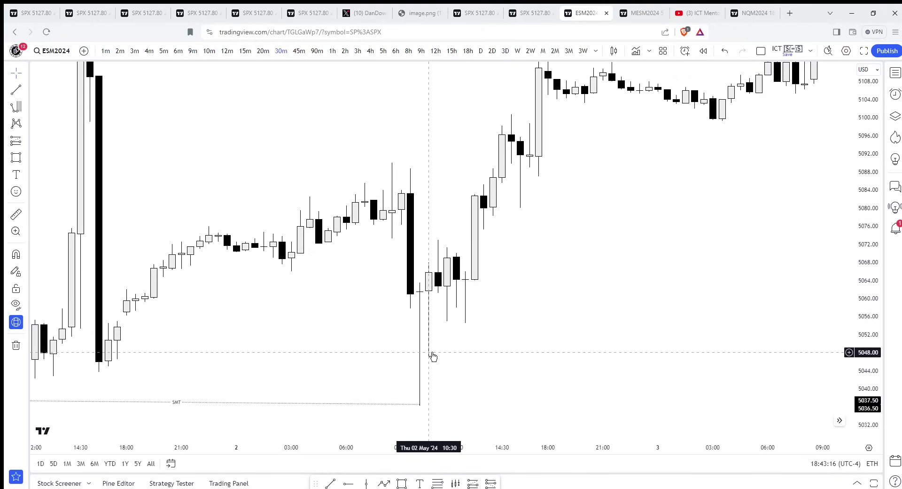
pyautogui.scroll(-4, 433, 352)
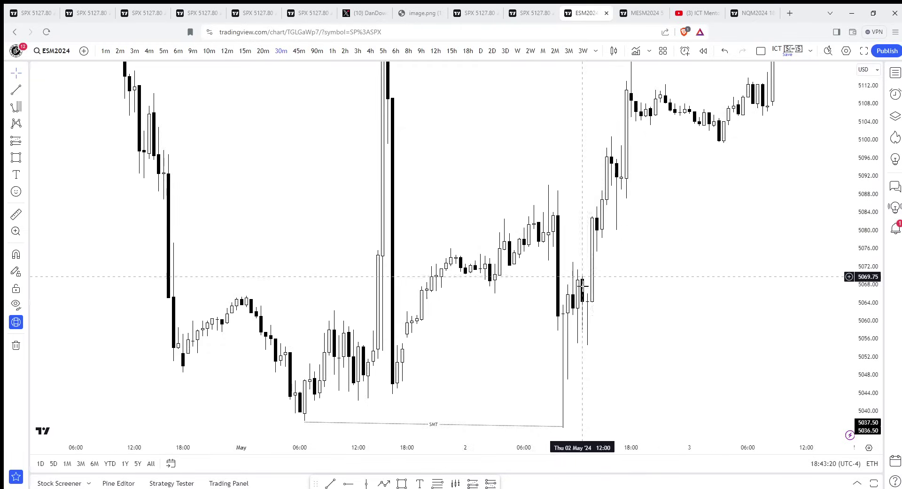
pyautogui.scroll(3, 514, 374)
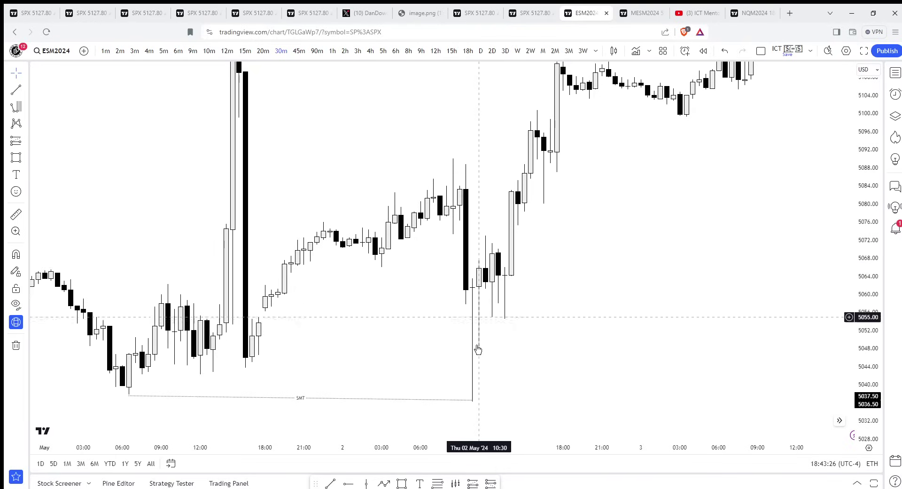
pyautogui.click(384, 483)
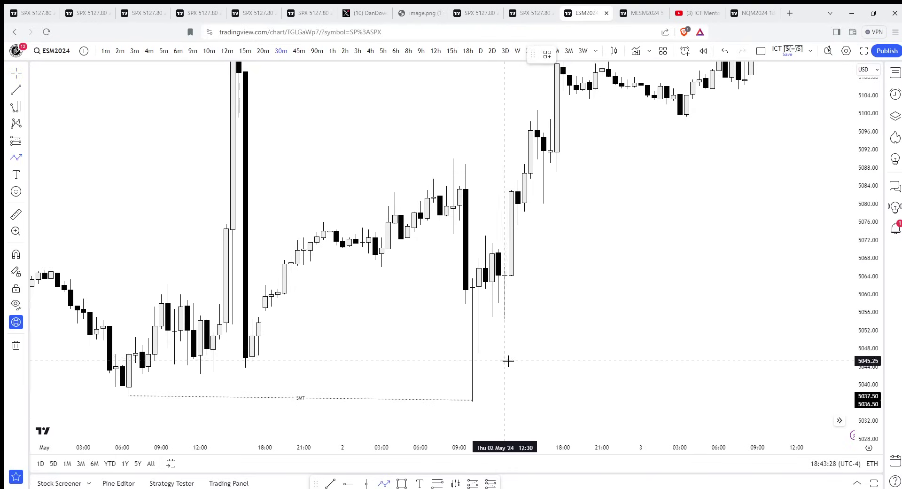
pyautogui.click(531, 359)
pyautogui.doubleClick(486, 353)
# Add the text label LRB at font size 16 and place it beside the 2 May 10:30 candle low
pyautogui.click(419, 484)
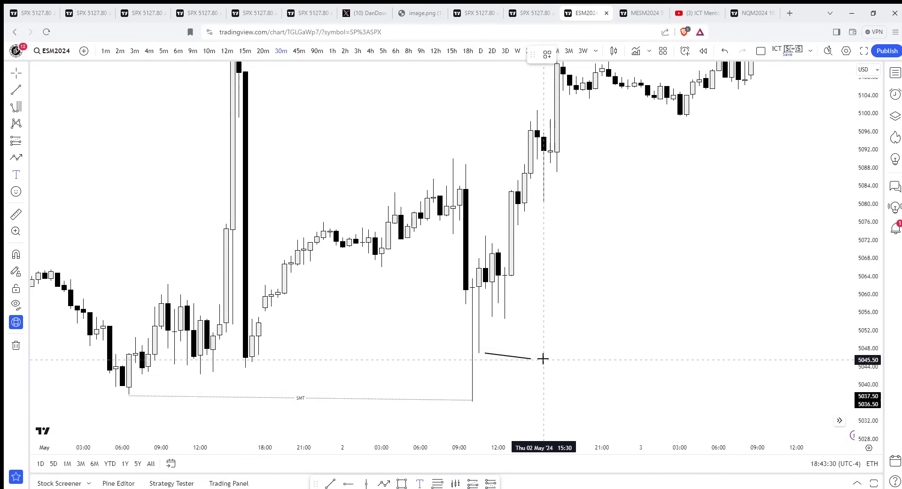
pyautogui.click(551, 355)
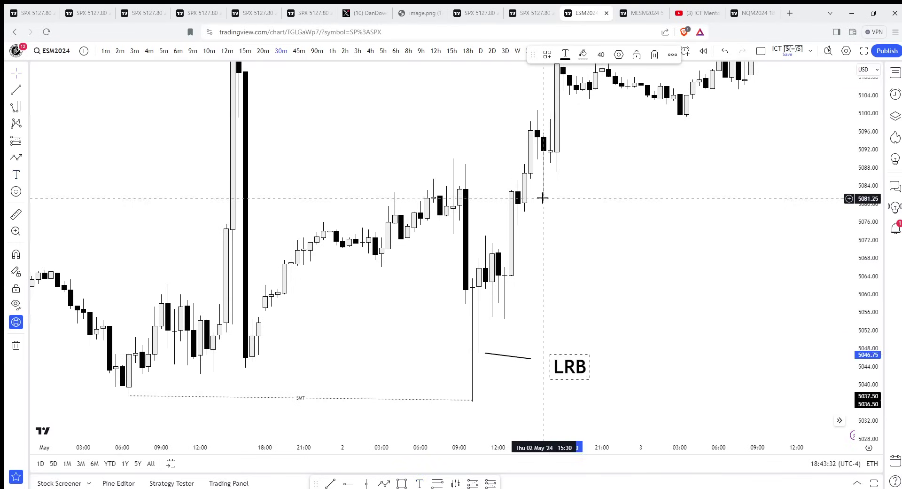
pyautogui.click(601, 54)
pyautogui.click(599, 93)
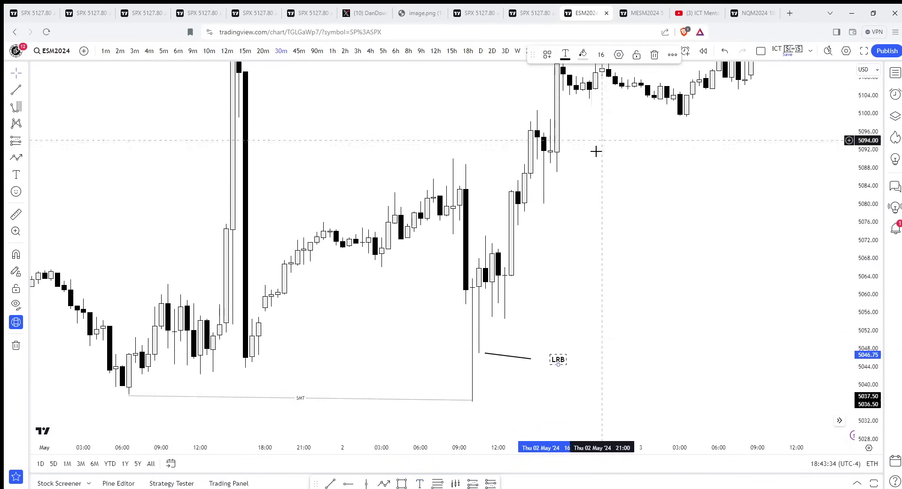
pyautogui.moveTo(556, 358); pyautogui.dragTo(497, 357)
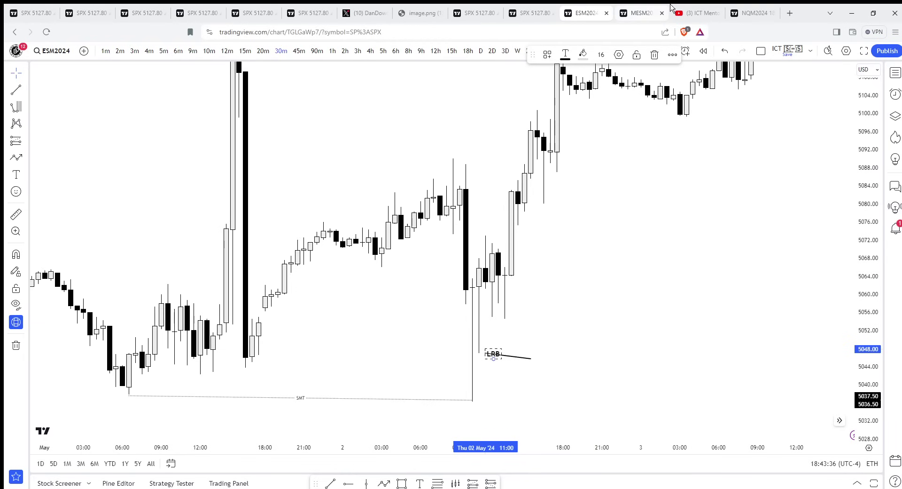
# Examine the annotated model in the ICT Mentorship 2023 - Market Maker Models video in full screen and return to the ESM2024 chart
pyautogui.click(695, 12)
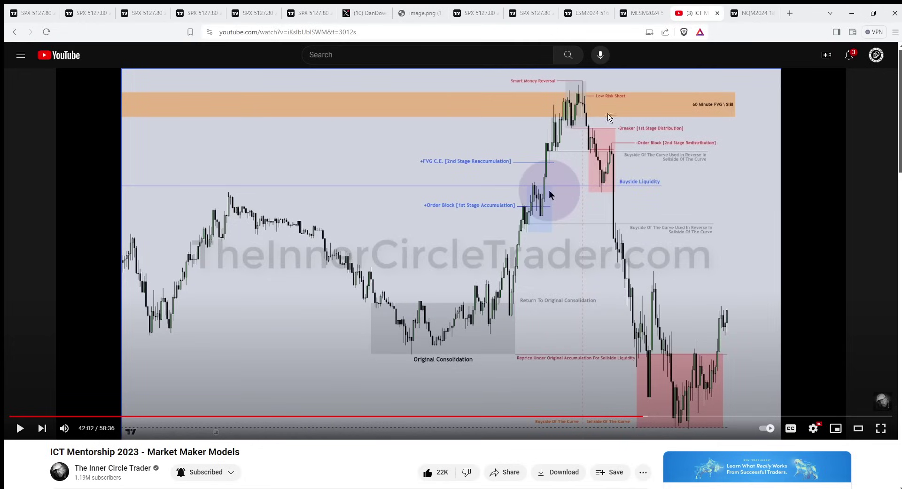
pyautogui.click(881, 428)
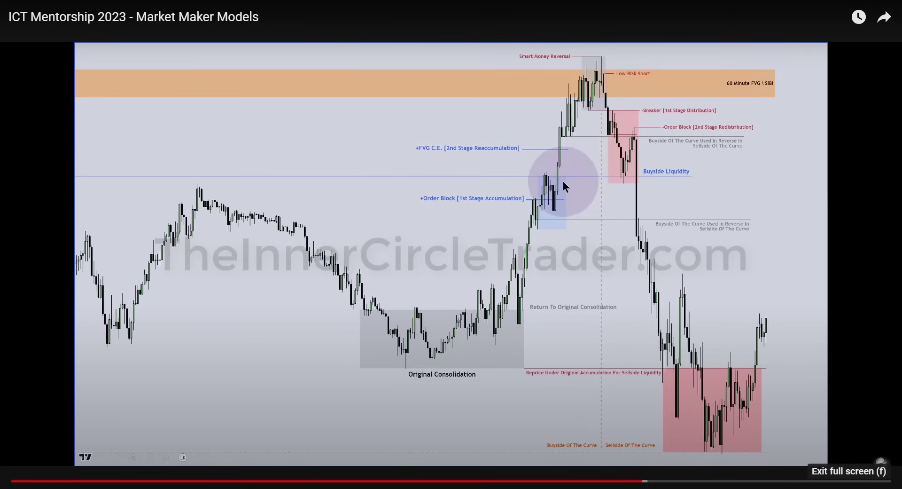
pyautogui.click(882, 478)
pyautogui.click(566, 7)
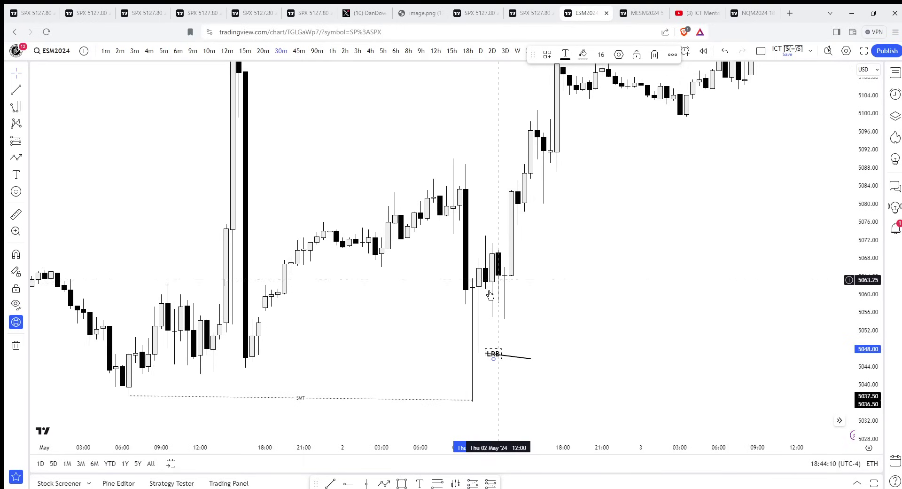
# Move the LRB label under the retest lows of 2 May and delete the short path line
pyautogui.moveTo(502, 344); pyautogui.dragTo(576, 363)
pyautogui.moveTo(493, 357); pyautogui.dragTo(513, 331)
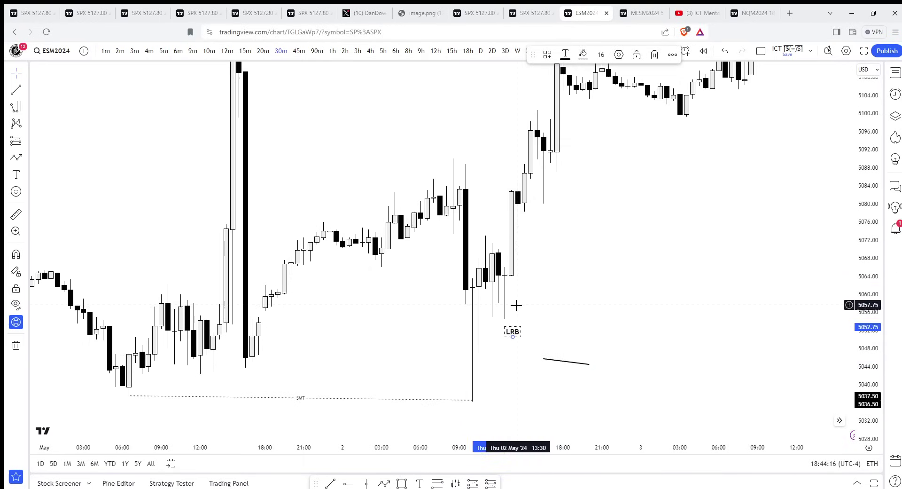
pyautogui.moveTo(512, 332); pyautogui.dragTo(500, 333)
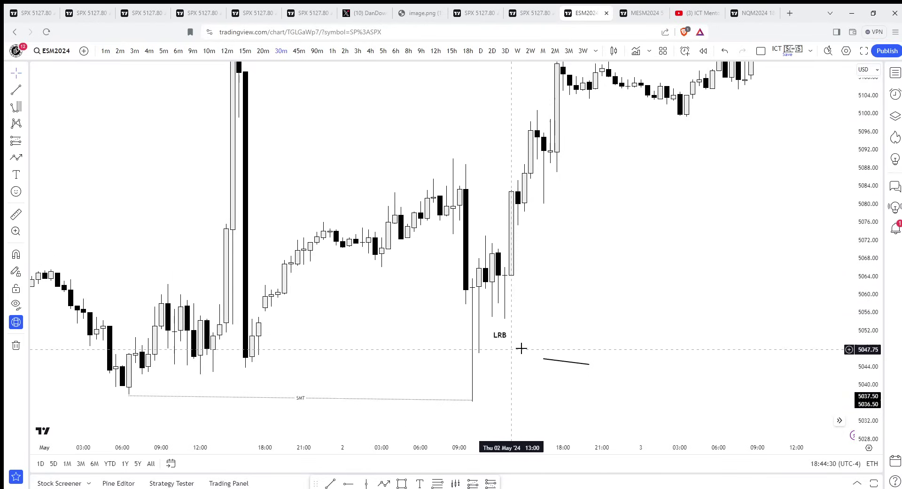
pyautogui.click(544, 359)
pyautogui.press('Delete')
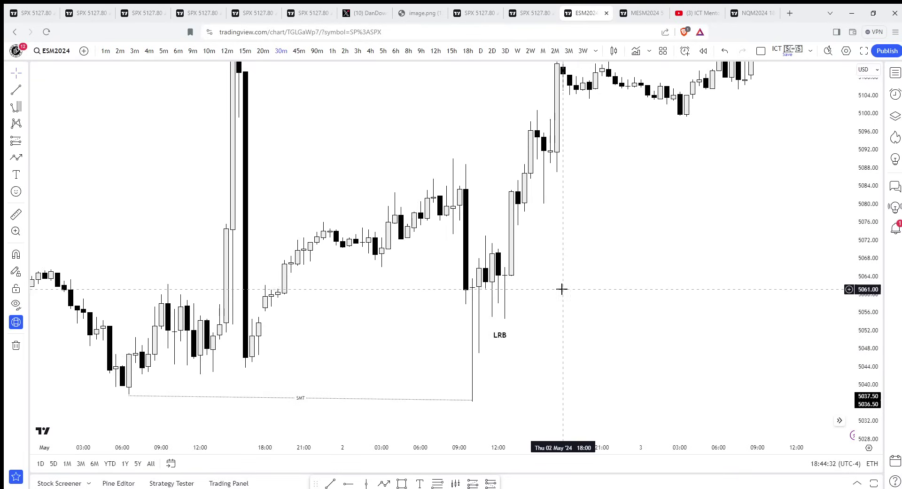
# Switch to the 10-minute interval and draw a rectangle over 2 May 09:50–13:30 between 5065.00 and 5057.50, applying the template labelled BRK
pyautogui.click(210, 51)
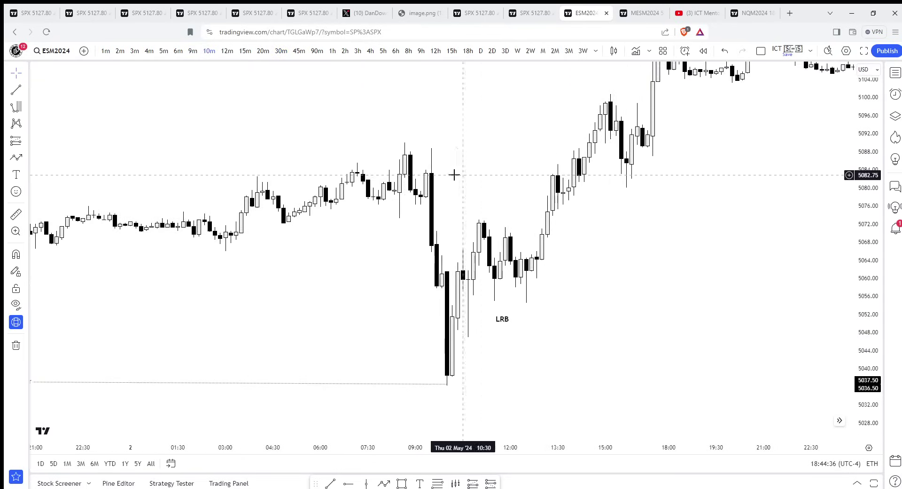
pyautogui.scroll(3, 559, 178)
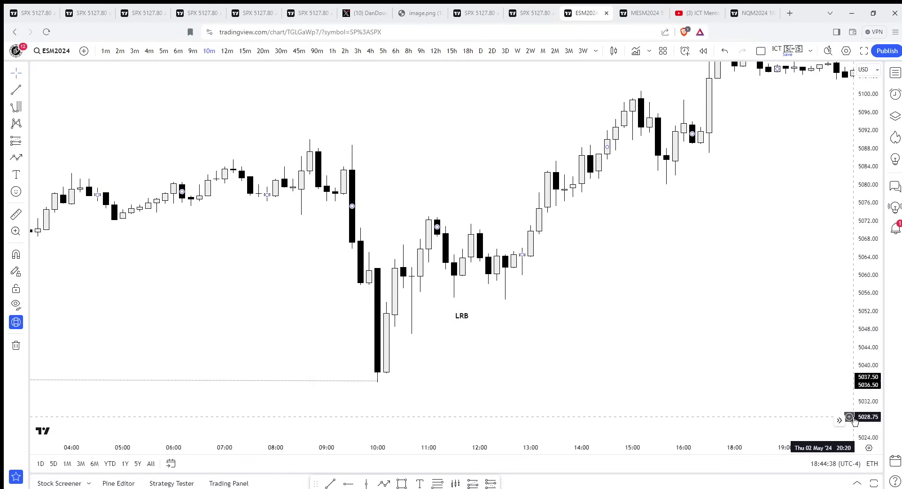
pyautogui.scroll(2, 643, 275)
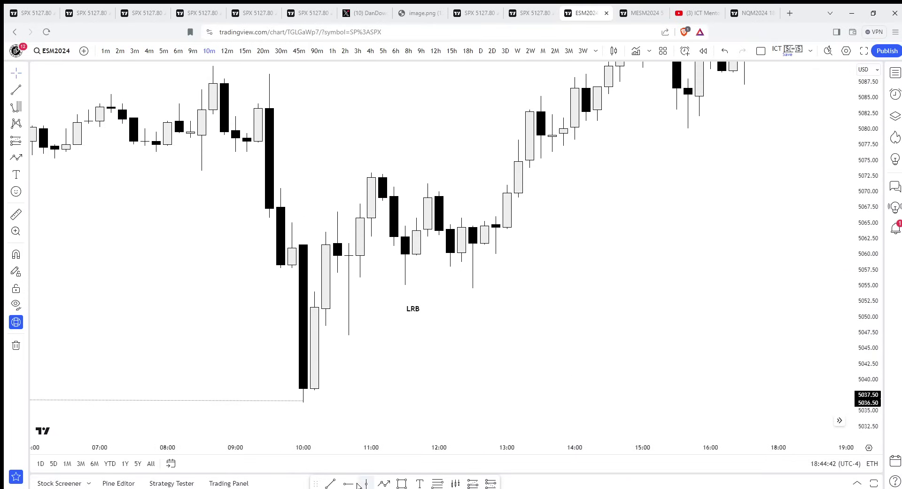
pyautogui.click(330, 484)
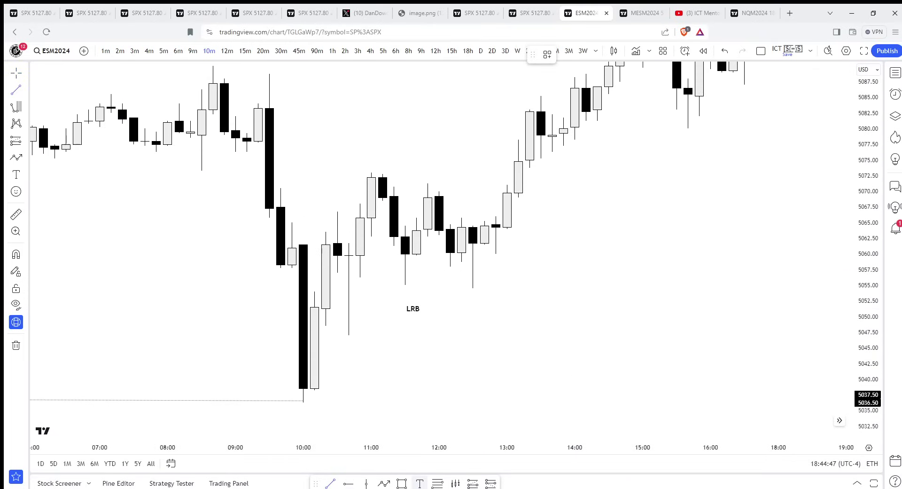
pyautogui.click(402, 483)
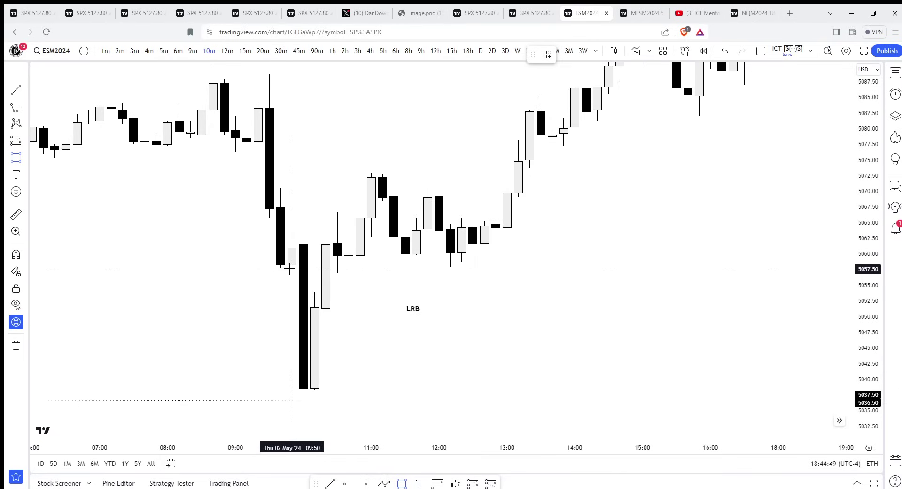
pyautogui.moveTo(292, 222)
pyautogui.mouseDown()
pyautogui.moveTo(294, 244)
pyautogui.moveTo(541, 269)
pyautogui.mouseUp()
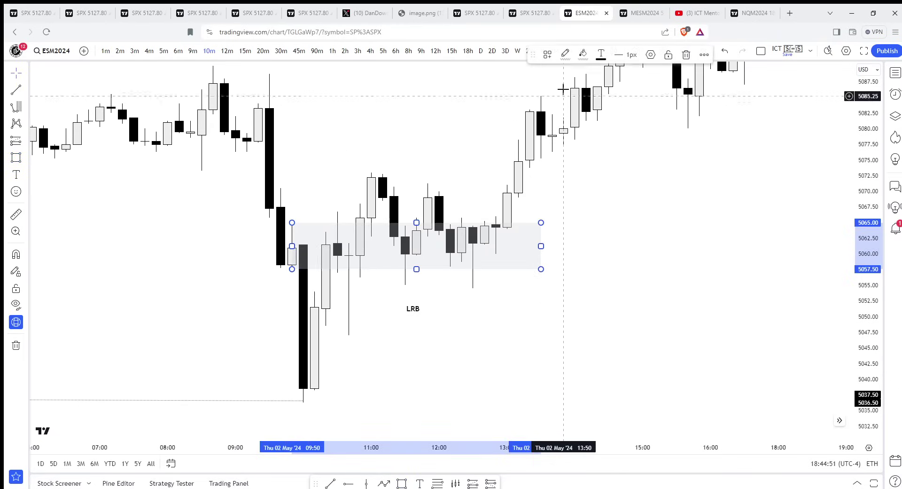
pyautogui.click(548, 55)
pyautogui.click(557, 110)
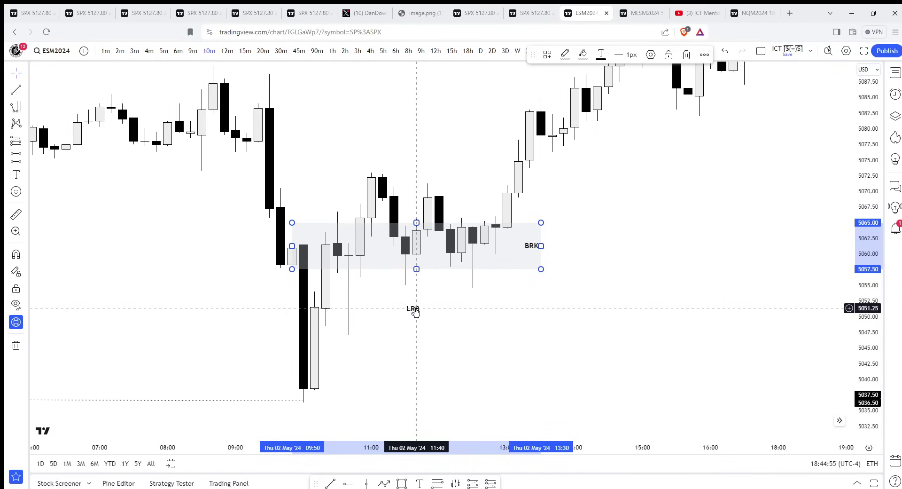
# Delete the BRK rectangle covering the 2 May retest area
pyautogui.press('Delete')
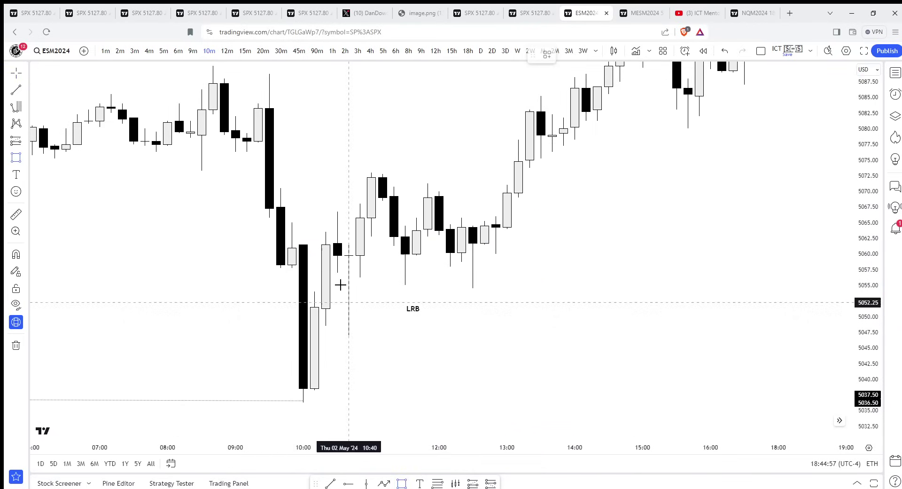
# Try an FVG-template rectangle over 2 May 10:10–12:30 between 5057.25 and 5054.50, and delete it
pyautogui.moveTo(313, 287); pyautogui.dragTo(473, 272)
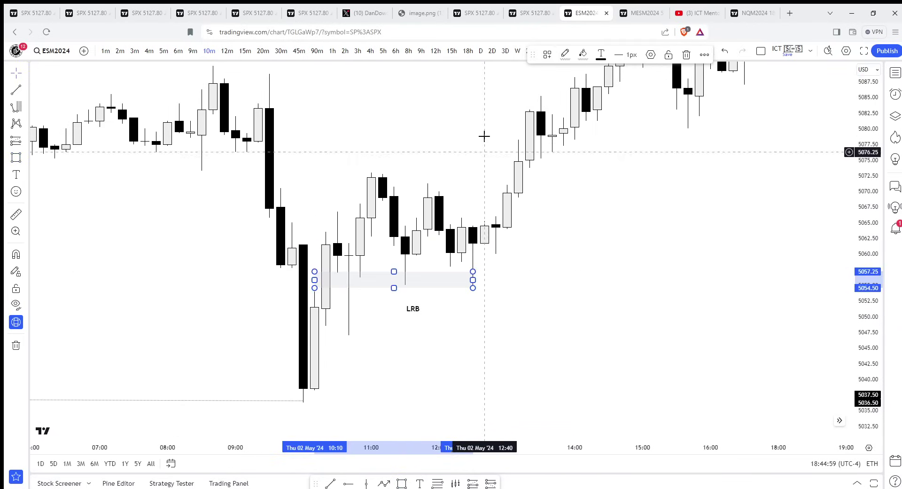
pyautogui.click(546, 56)
pyautogui.click(557, 126)
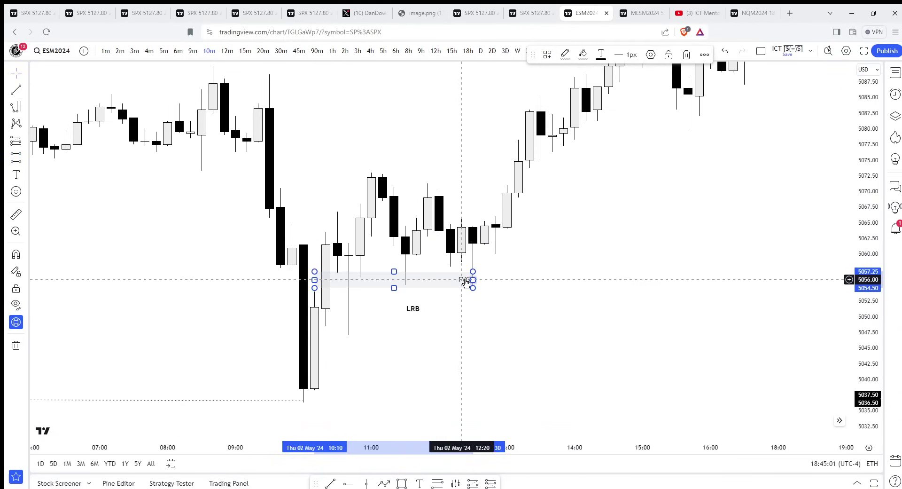
pyautogui.press('Delete')
# Try a horizontal trend line at 5061.75 from 2 May 10:00 to 13:40 with the OB template, and delete it
pyautogui.click(330, 483)
pyautogui.click(303, 241)
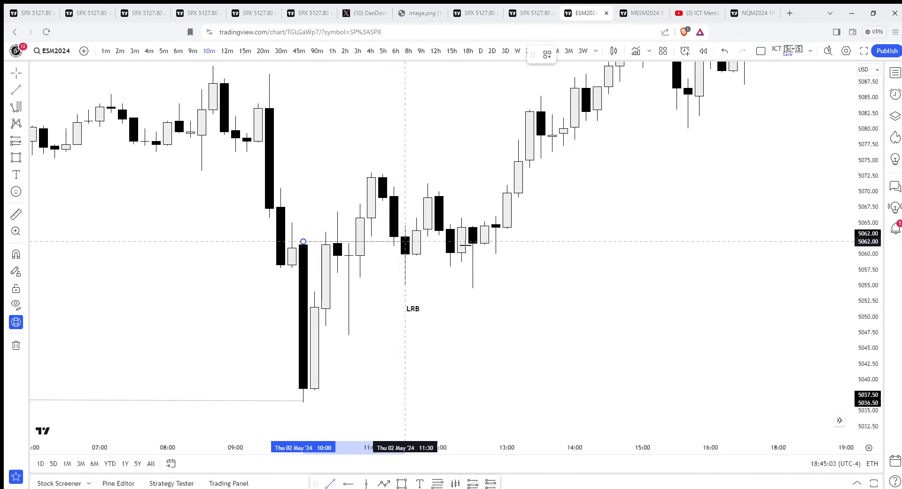
pyautogui.click(553, 241)
pyautogui.moveTo(524, 244); pyautogui.dragTo(524, 247)
pyautogui.click(548, 54)
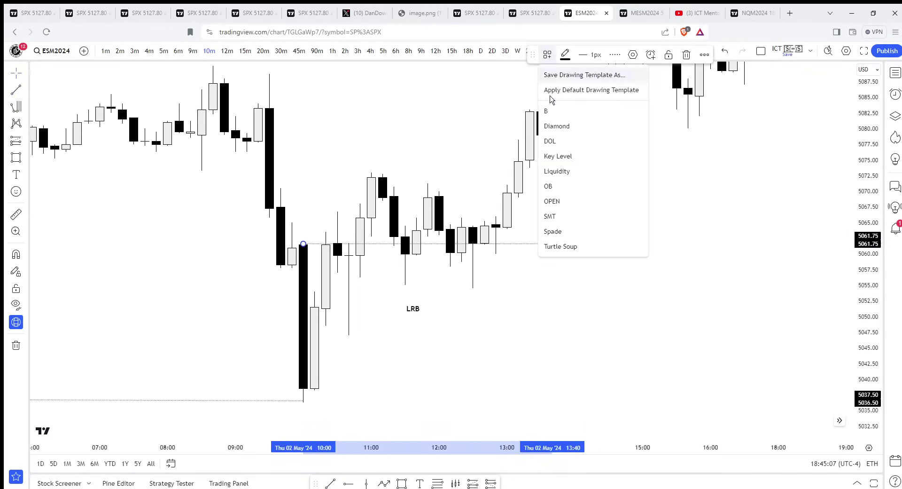
pyautogui.click(562, 186)
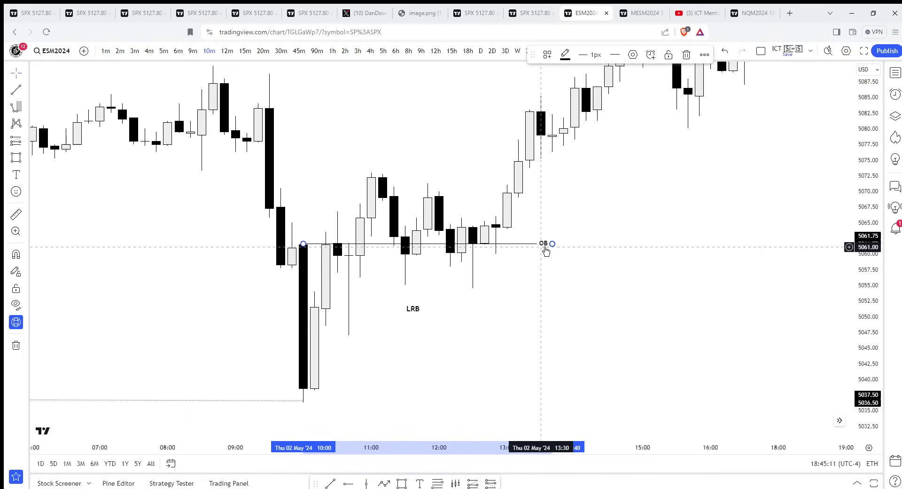
pyautogui.press('Delete')
# Switch the chart to the 30-minute interval and bring up the 2 May rally above the LRB label
pyautogui.scroll(-7, 544, 246)
pyautogui.moveTo(865, 155); pyautogui.dragTo(864, 245)
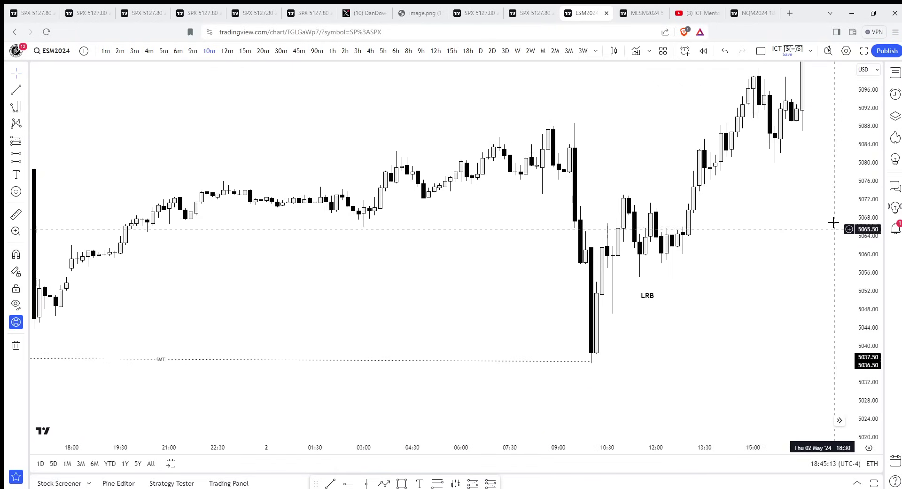
pyautogui.scroll(-2, 834, 224)
pyautogui.moveTo(799, 221); pyautogui.dragTo(703, 254)
pyautogui.click(281, 51)
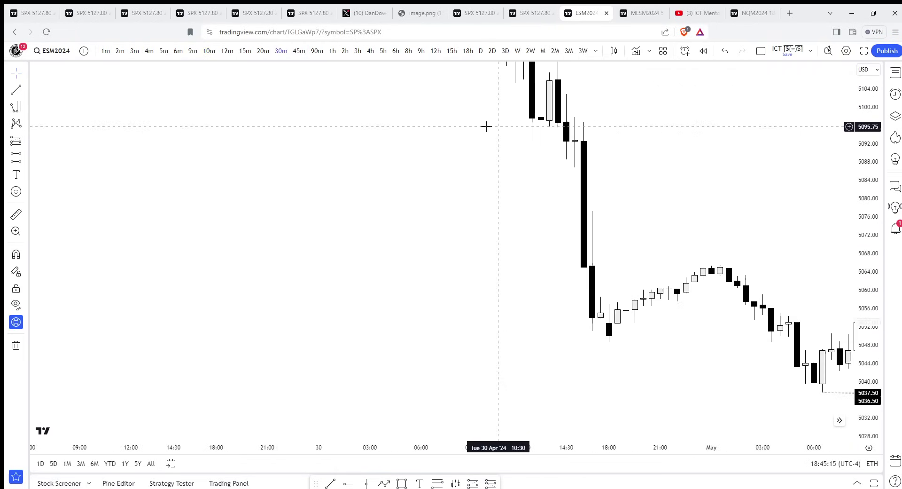
pyautogui.moveTo(534, 155); pyautogui.dragTo(217, 161)
pyautogui.scroll(7, 298, 157)
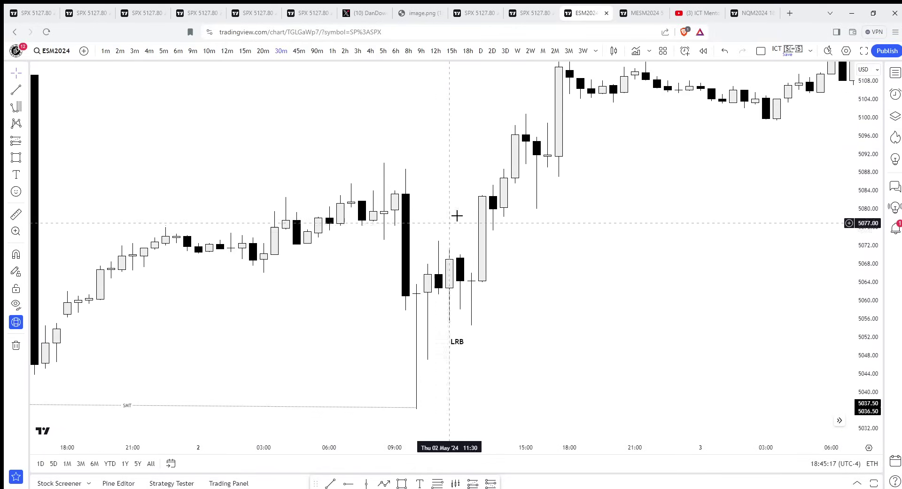
pyautogui.hscroll(2, 525, 194)
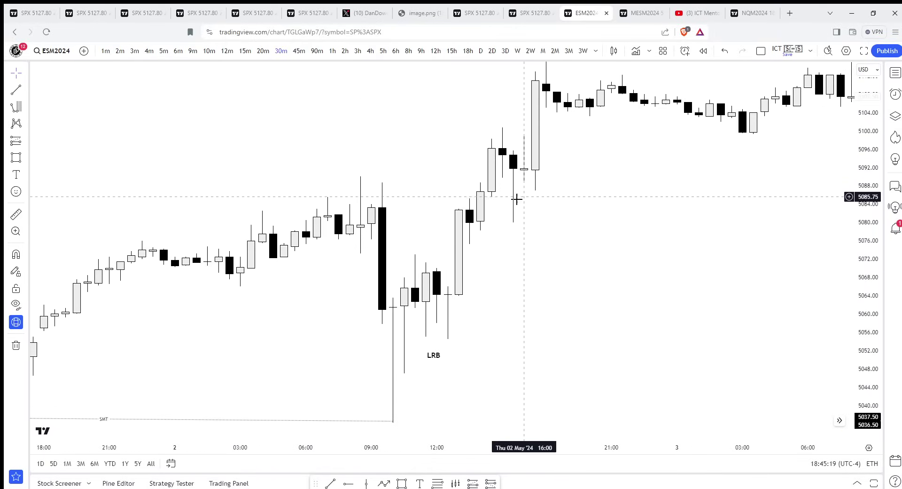
# Duplicate the LRB label, change the copy's text to 1st stage accumulation and place it beneath the 2 May afternoon pullback near 5077
pyautogui.click(436, 351)
pyautogui.keyDown('ctrl'); pyautogui.moveTo(436, 347); pyautogui.dragTo(534, 241); pyautogui.keyUp('ctrl')
pyautogui.click(614, 57)
pyautogui.write('1st stage accumulation')
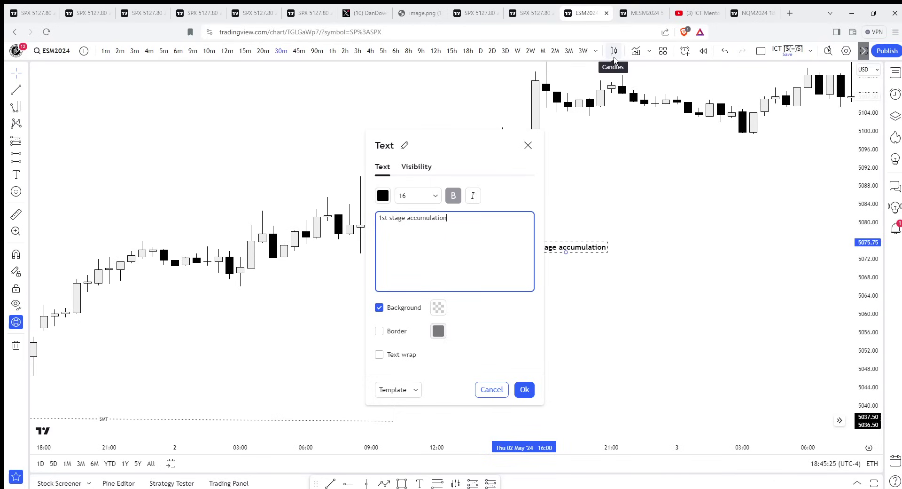
pyautogui.click(525, 389)
pyautogui.moveTo(551, 244); pyautogui.dragTo(551, 236)
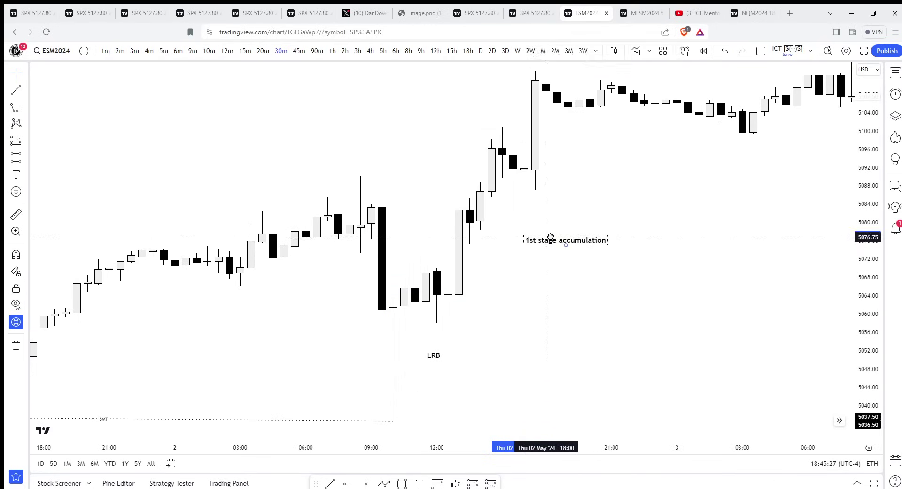
# Examine the whole model from the original consolidation through the SMT lows and LRB up to the 3 May rally
pyautogui.scroll(-3, 551, 236)
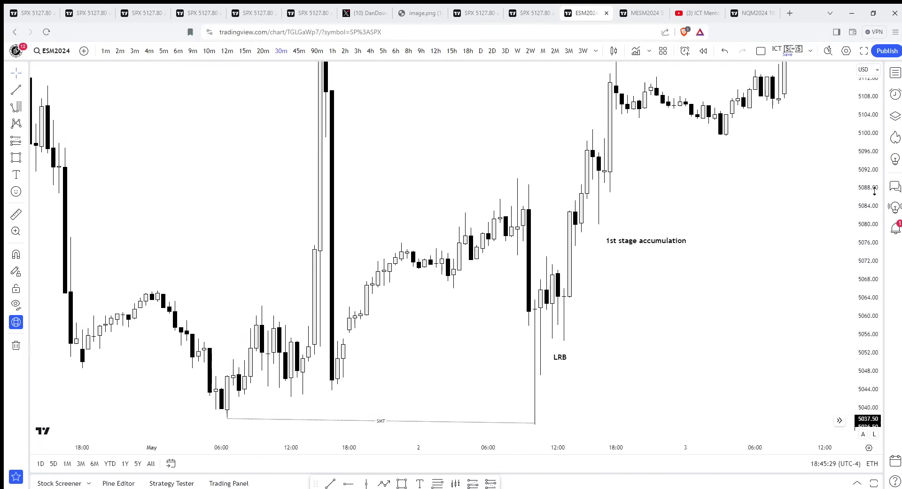
pyautogui.scroll(-5, 608, 345)
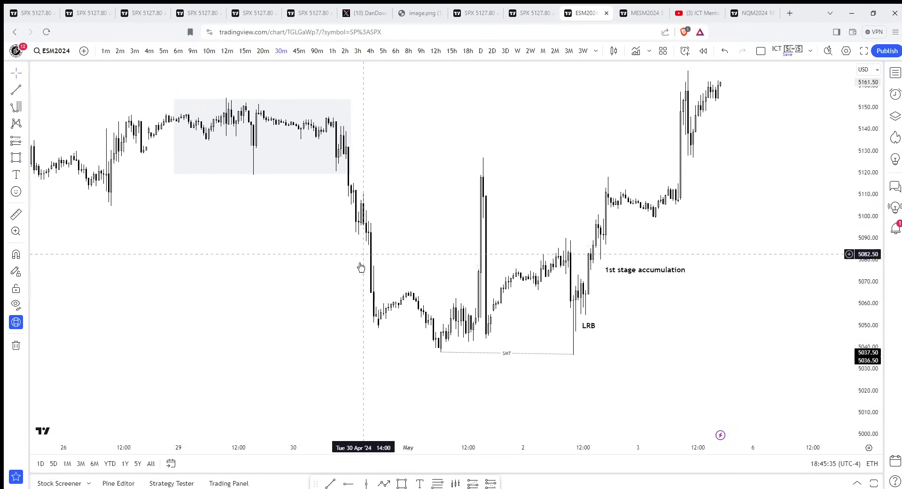
pyautogui.scroll(2, 361, 267)
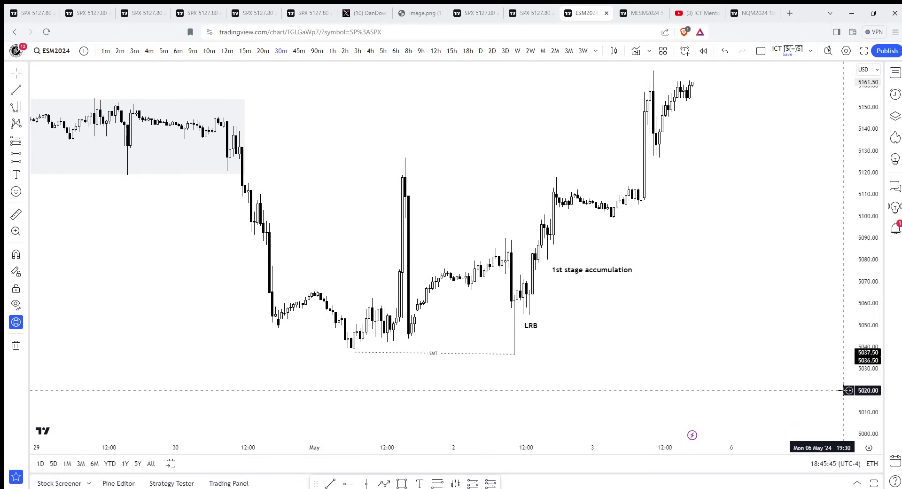
pyautogui.moveTo(862, 394); pyautogui.dragTo(853, 257)
pyautogui.scroll(3, 611, 254)
pyautogui.moveTo(610, 252); pyautogui.dragTo(634, 237)
pyautogui.scroll(4, 609, 264)
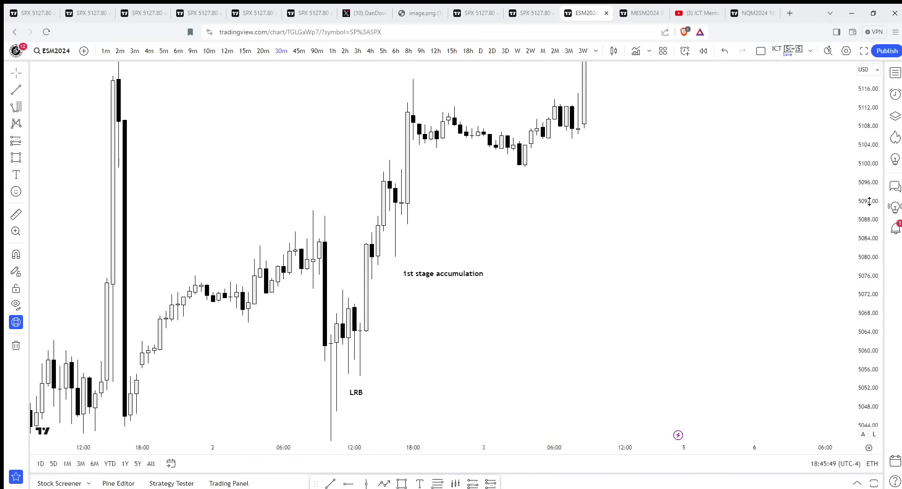
pyautogui.moveTo(870, 201); pyautogui.dragTo(865, 282)
pyautogui.hotkey('alt', 'r')
pyautogui.scroll(-3, 306, 195)
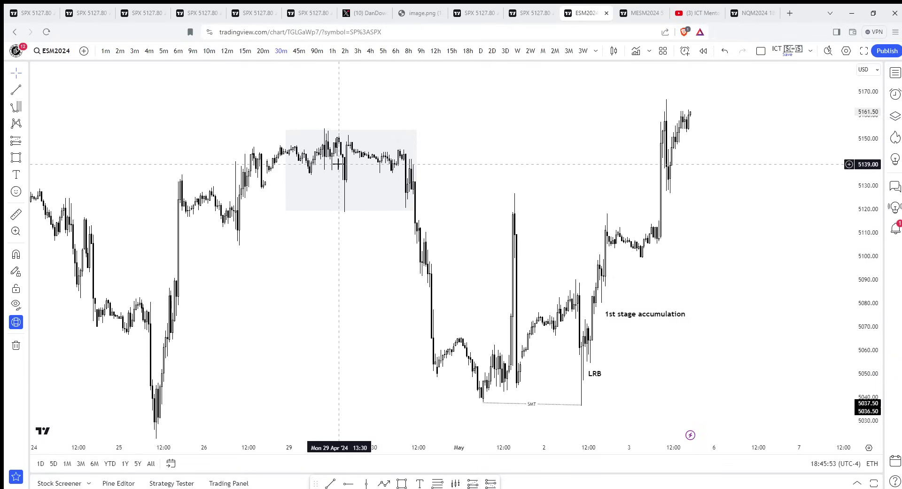
pyautogui.scroll(3, 337, 169)
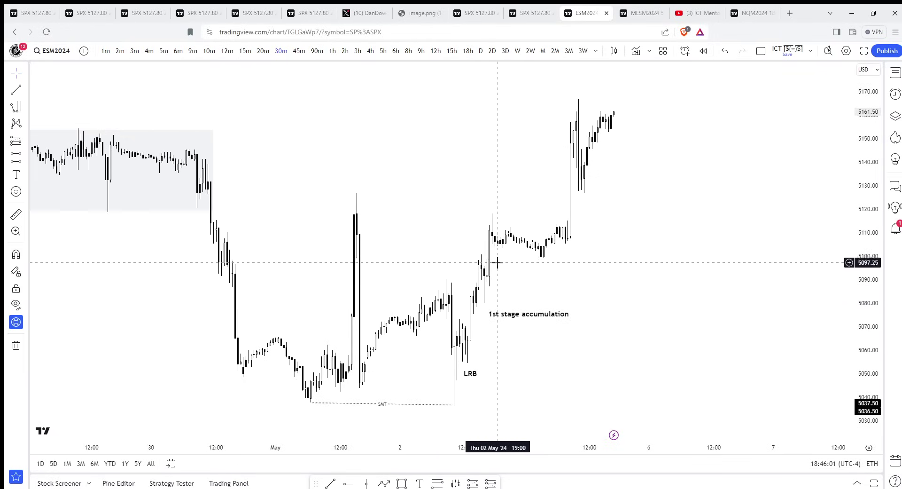
# Try a rectangle from 30 April 15:00 to 3 May 11:00 between 5087.00 and 5077.75, compare it with the accumulation, and delete it
pyautogui.scroll(2, 830, 296)
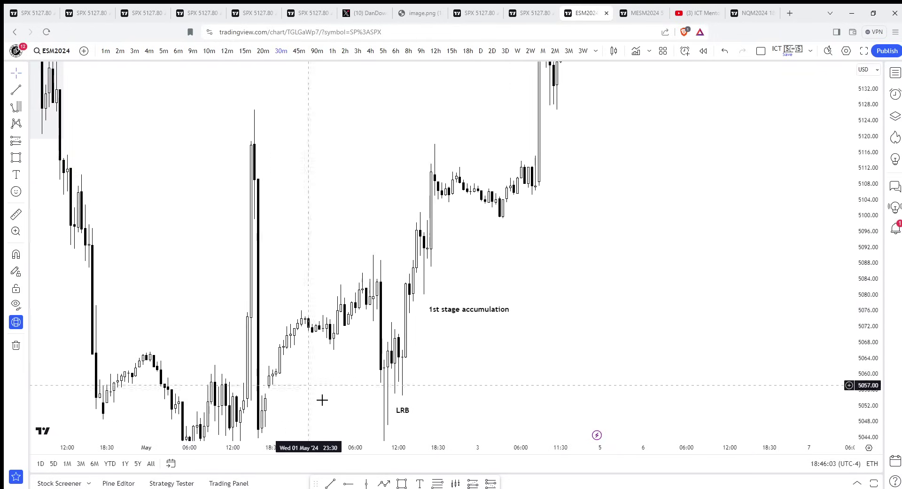
pyautogui.click(402, 484)
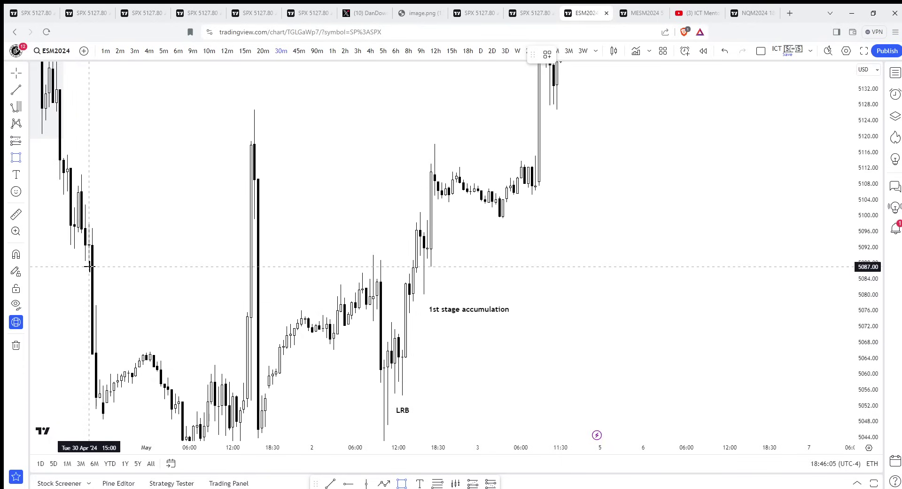
pyautogui.moveTo(89, 267)
pyautogui.mouseDown()
pyautogui.moveTo(497, 316)
pyautogui.moveTo(557, 303)
pyautogui.mouseUp()
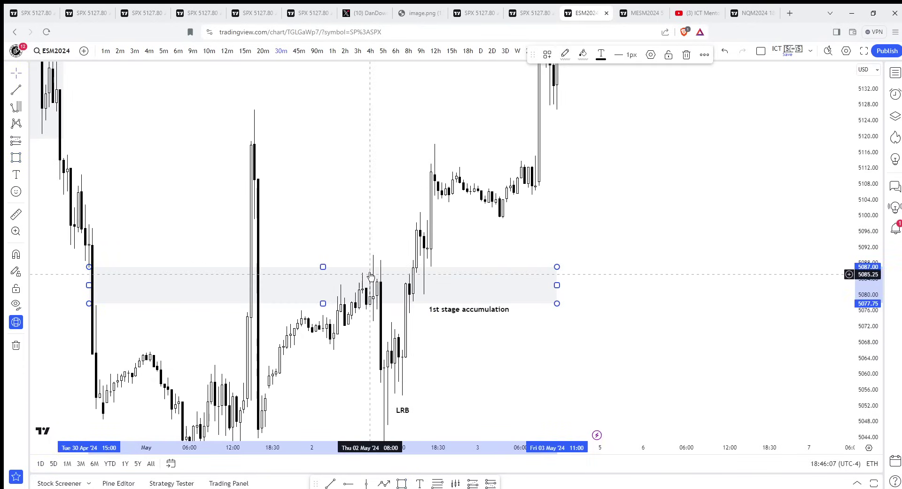
pyautogui.moveTo(324, 226); pyautogui.dragTo(353, 216)
pyautogui.scroll(4, 352, 217)
pyautogui.moveTo(864, 390); pyautogui.dragTo(864, 277)
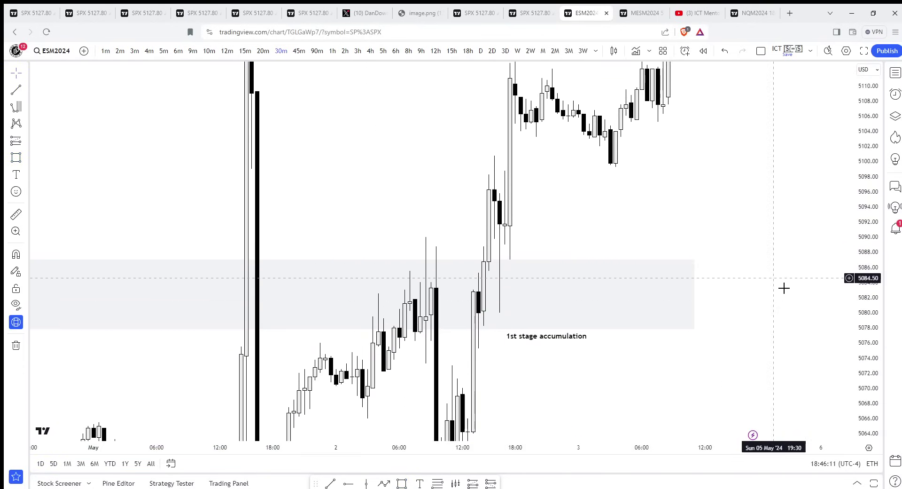
pyautogui.moveTo(868, 249); pyautogui.dragTo(868, 389)
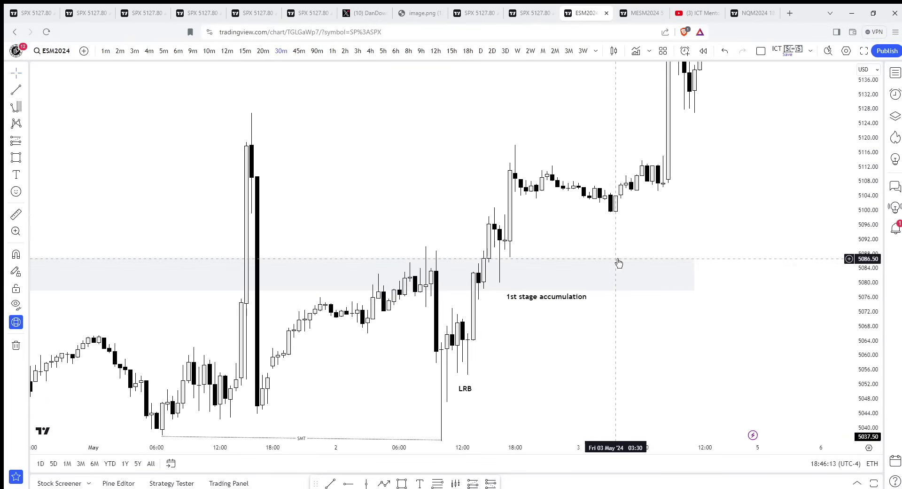
pyautogui.scroll(-3, 662, 251)
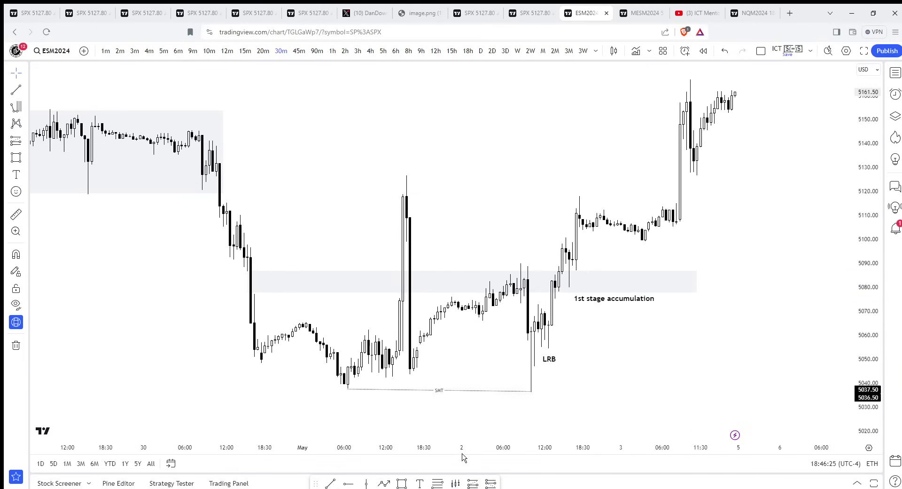
pyautogui.scroll(2, 796, 306)
pyautogui.click(730, 264)
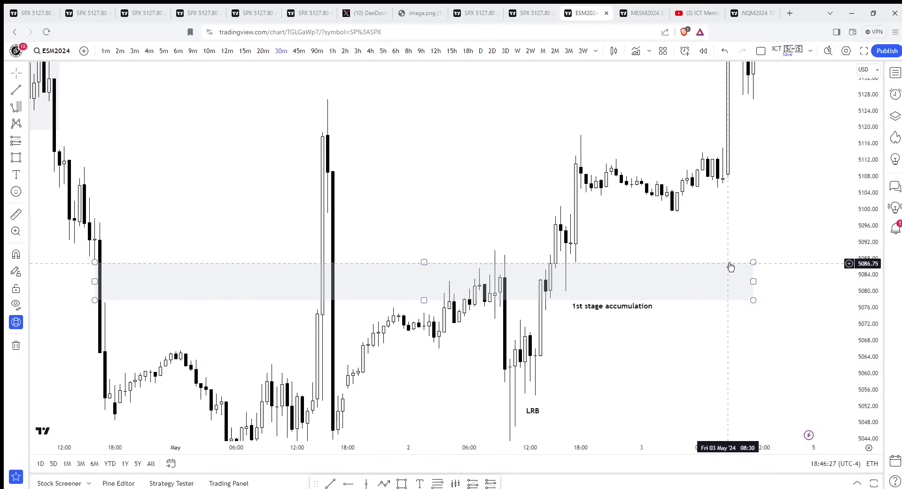
pyautogui.press('Delete')
# Draw a horizontal trend line at 5082.75 from 2 May 13:30 to 18:00 and apply the OB template
pyautogui.scroll(2, 731, 252)
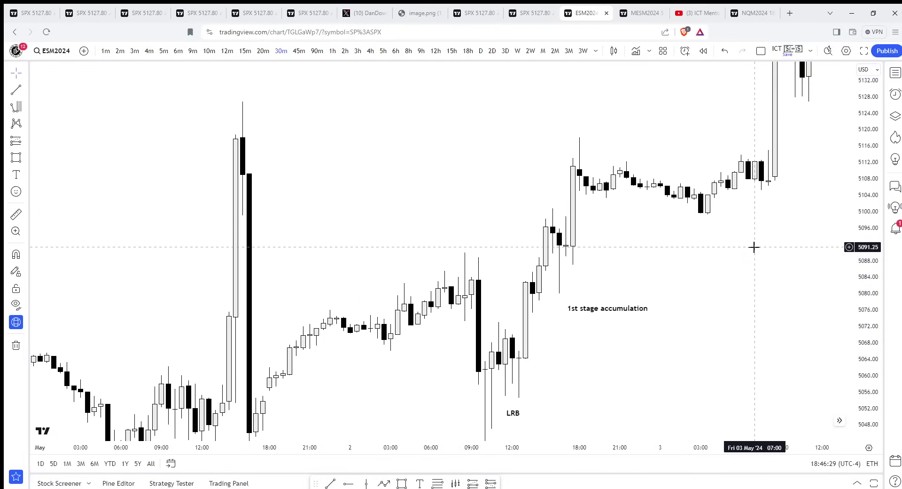
pyautogui.scroll(2, 569, 249)
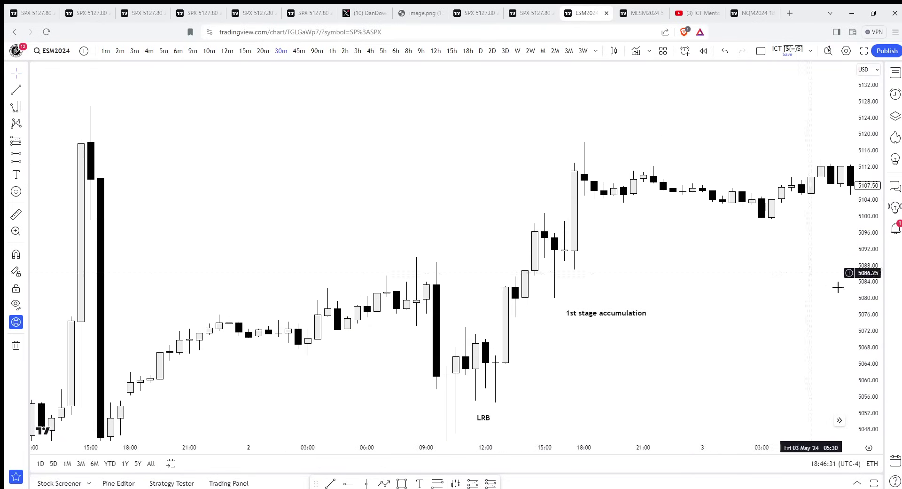
pyautogui.moveTo(875, 394); pyautogui.dragTo(876, 330)
pyautogui.moveTo(821, 188); pyautogui.dragTo(788, 186)
pyautogui.click(16, 90)
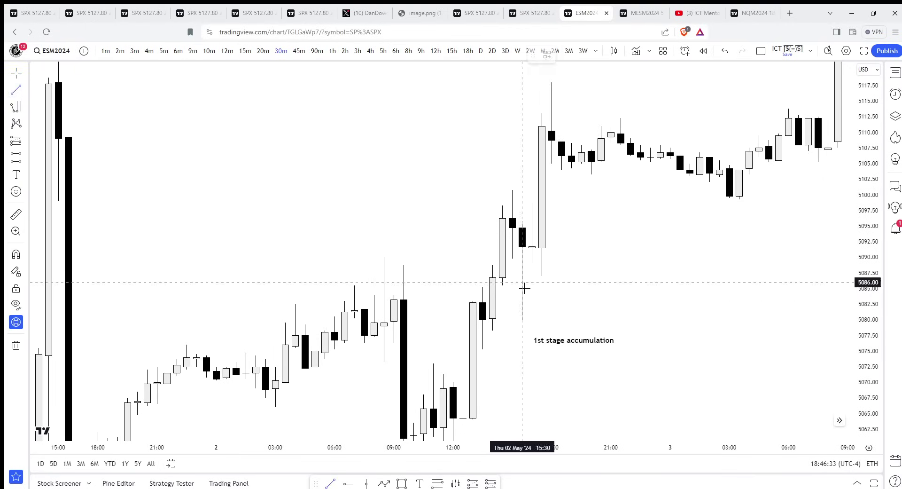
pyautogui.moveTo(482, 301); pyautogui.dragTo(552, 301)
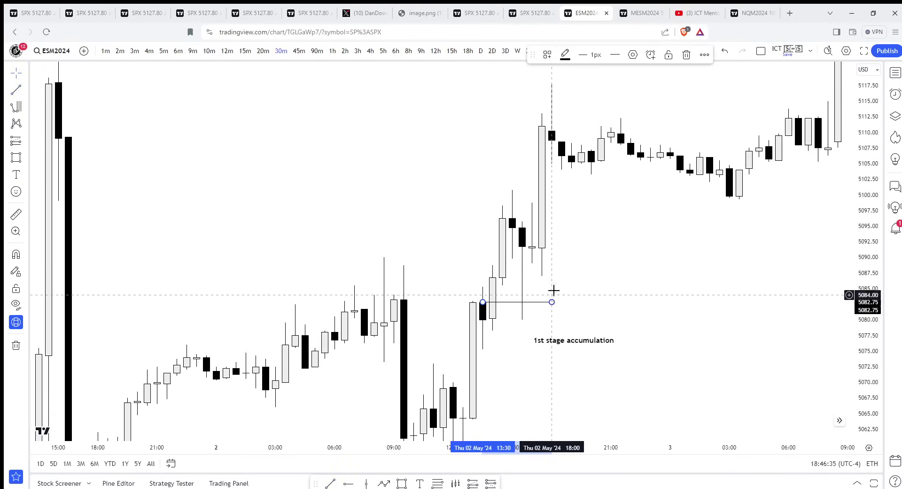
pyautogui.click(547, 55)
pyautogui.click(568, 199)
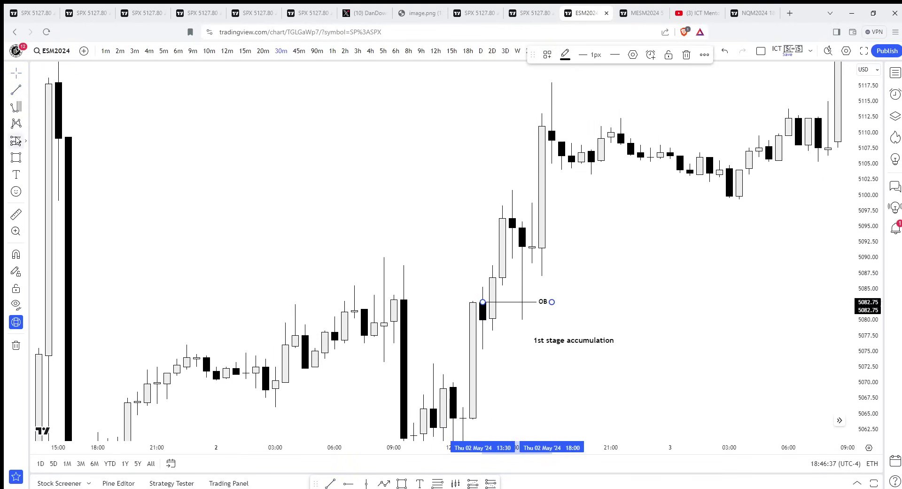
# Draw a thin rectangle over the small gap above the OB line, from 2 May 14:00 to 18:30 just below 5090.00
pyautogui.click(377, 207)
pyautogui.moveTo(492, 262)
pyautogui.mouseDown()
pyautogui.moveTo(620, 261)
pyautogui.moveTo(562, 258)
pyautogui.mouseUp()
pyautogui.click(562, 282)
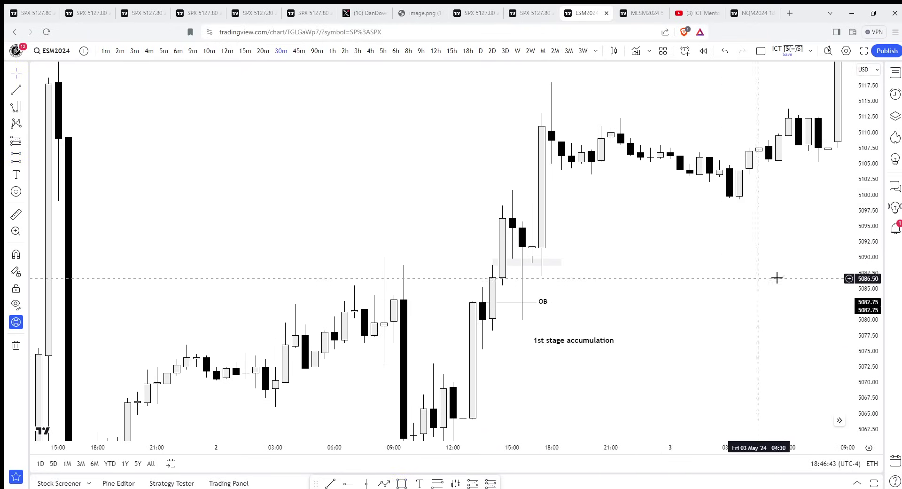
# Add the text label SMR and place it beneath the 2 May 10:00 low at the end of the SMT line
pyautogui.scroll(-2, 699, 278)
pyautogui.scroll(-3, 548, 272)
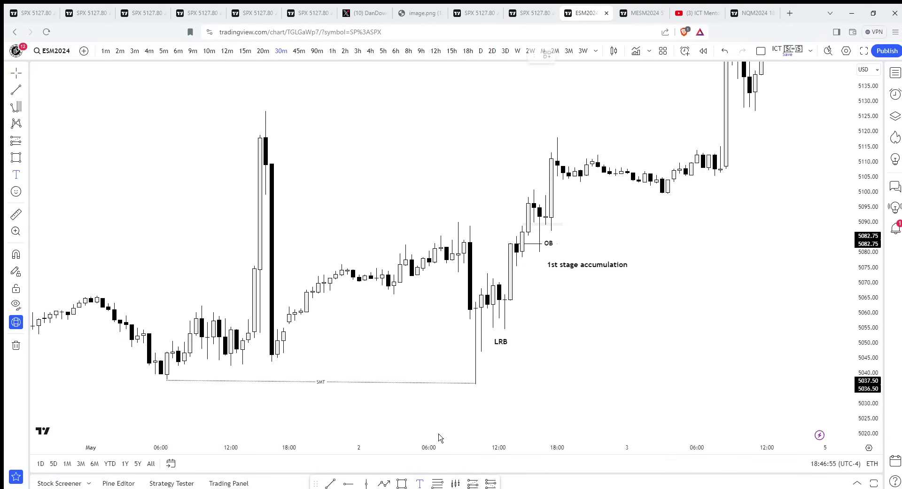
pyautogui.click(456, 399)
pyautogui.click(472, 396)
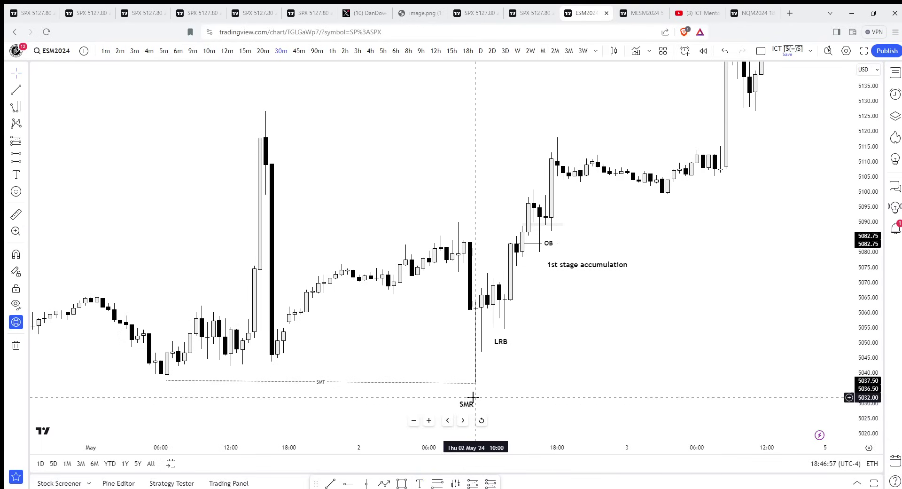
pyautogui.moveTo(470, 404); pyautogui.dragTo(491, 393)
pyautogui.click(499, 387)
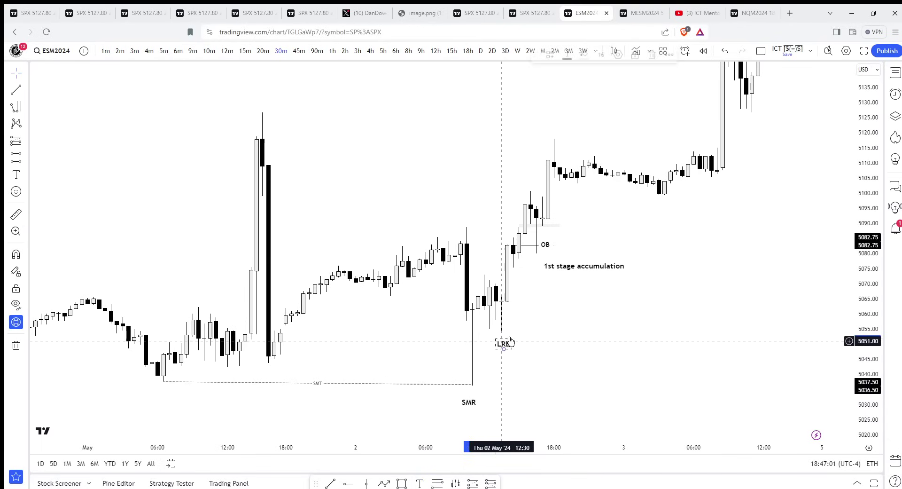
pyautogui.moveTo(509, 352); pyautogui.dragTo(496, 370)
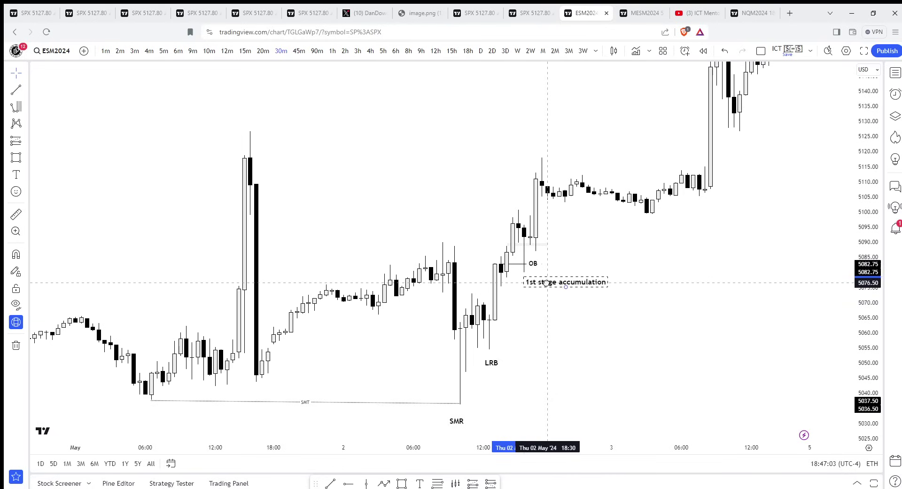
# Draw a rectangle under the next consolidation, from 2 May 16:00 to 3 May 12:00 between 5105.00 and 5098.50
pyautogui.moveTo(555, 289); pyautogui.dragTo(518, 337)
pyautogui.click(403, 484)
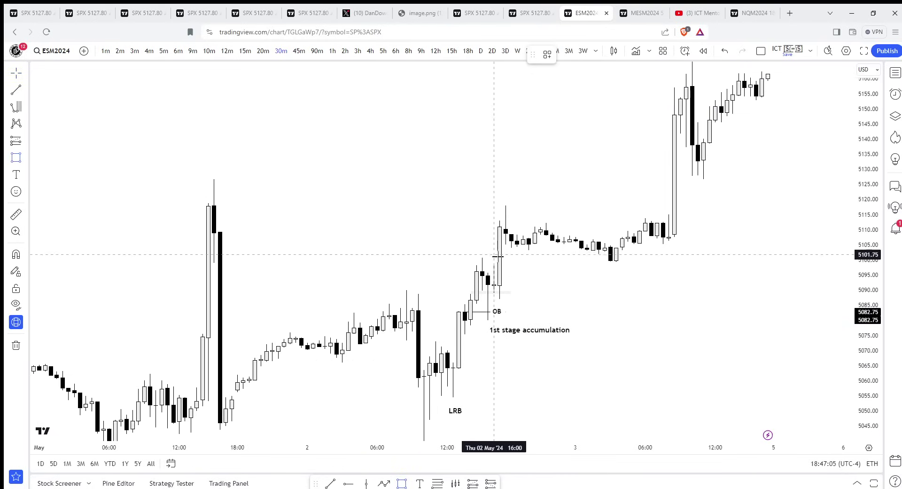
pyautogui.moveTo(495, 264)
pyautogui.mouseDown()
pyautogui.moveTo(775, 240)
pyautogui.moveTo(715, 245)
pyautogui.mouseUp()
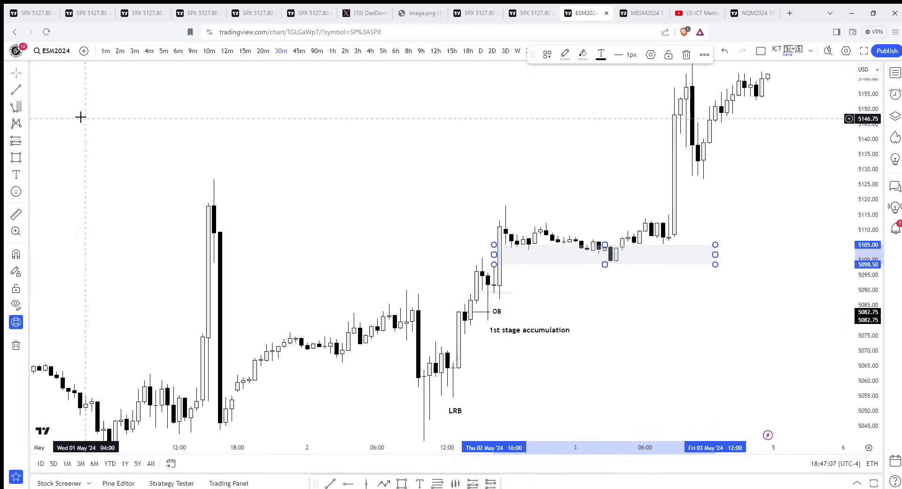
# Duplicate the 1st stage accumulation label, change its text to "2nd stage re-accumulation", and place it beneath the new rectangle
pyautogui.click(507, 333)
pyautogui.hotkey('ctrl', 'c')
pyautogui.hotkey('ctrl', 'v')
pyautogui.moveTo(534, 309); pyautogui.dragTo(651, 279)
pyautogui.click(619, 54)
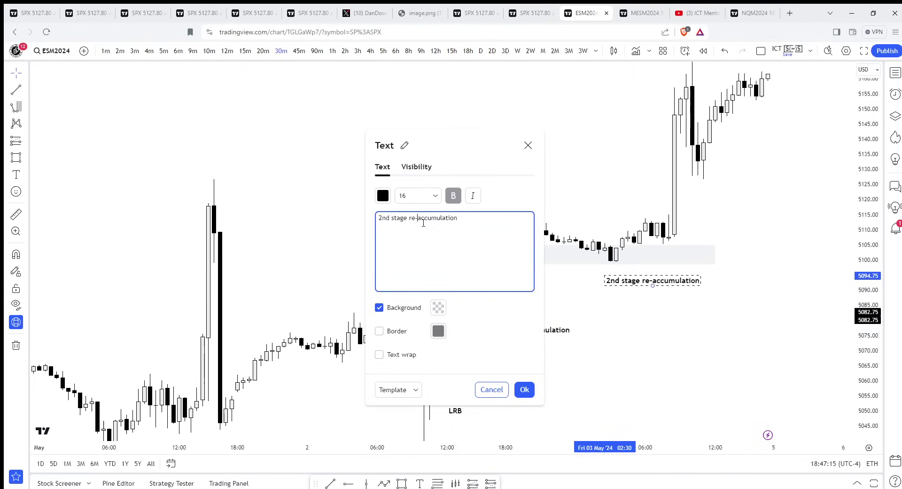
pyautogui.click(525, 389)
pyautogui.click(646, 300)
# Review the annotated buy model from the original consolidation through the SMT, SMR and LRB to the second stage re-accumulation
pyautogui.moveTo(808, 293); pyautogui.dragTo(859, 366)
pyautogui.scroll(-3, 735, 270)
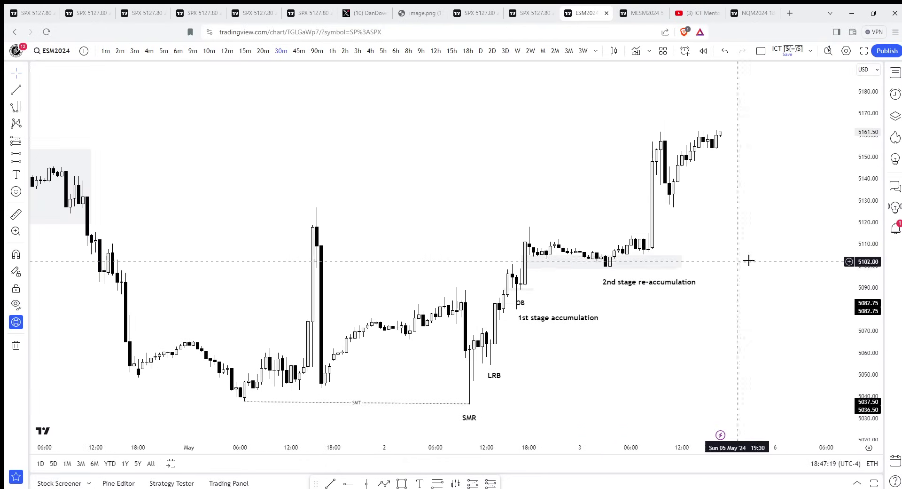
pyautogui.scroll(3, 768, 347)
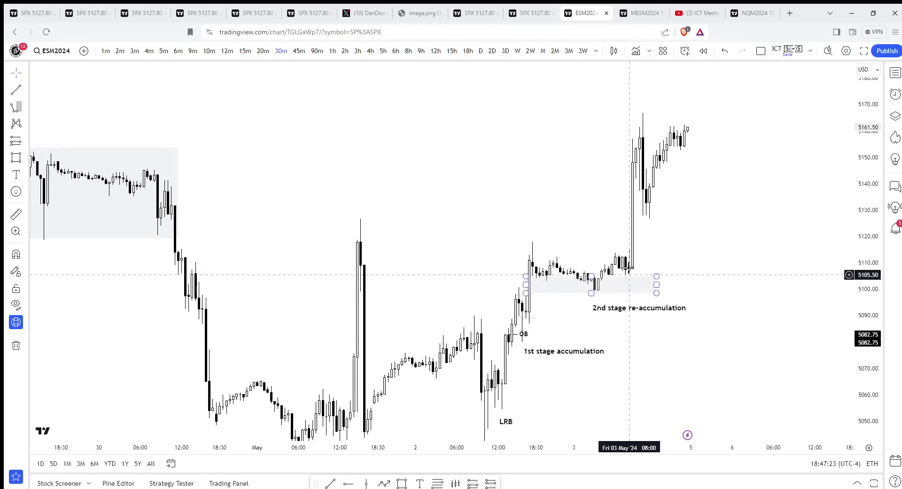
pyautogui.scroll(-2, 631, 135)
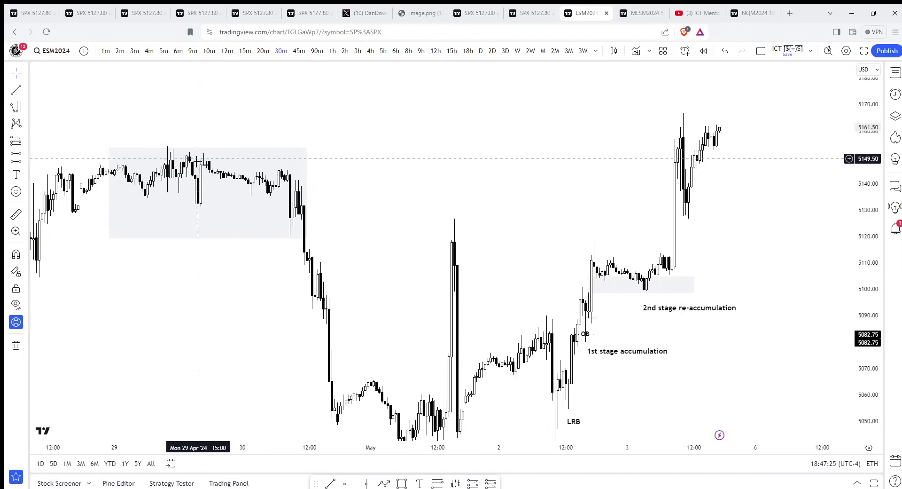
pyautogui.moveTo(445, 174); pyautogui.dragTo(462, 126)
pyautogui.scroll(1, 583, 123)
pyautogui.moveTo(868, 227); pyautogui.dragTo(868, 297)
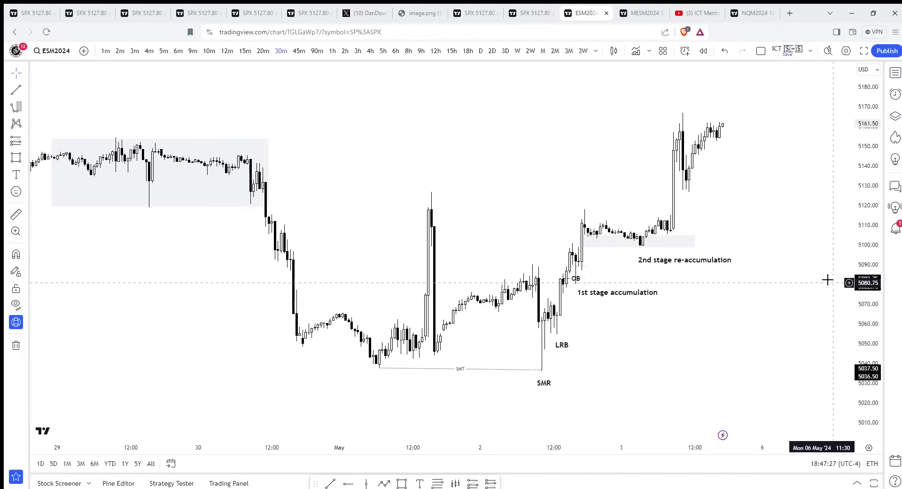
pyautogui.moveTo(761, 280); pyautogui.dragTo(723, 283)
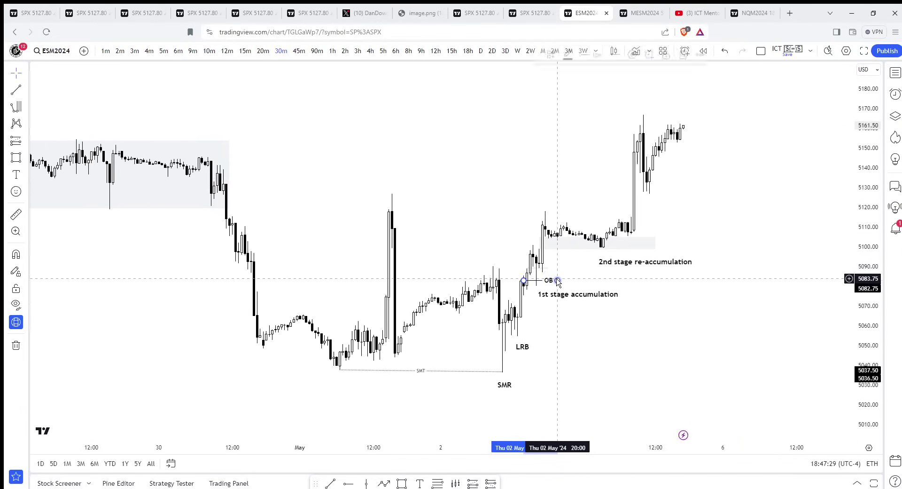
pyautogui.scroll(-2, 545, 286)
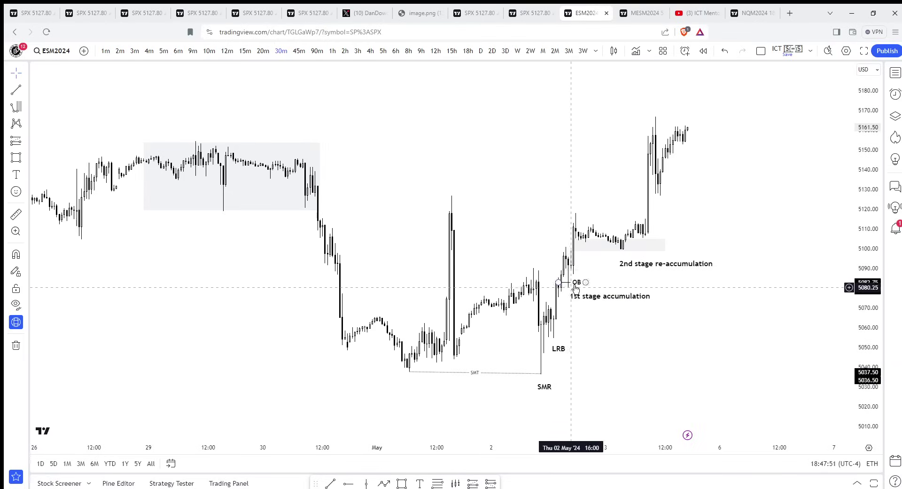
# Nudge the 2nd stage re-accumulation label slightly and compare the model with the original consolidation box
pyautogui.moveTo(657, 262); pyautogui.dragTo(662, 259)
pyautogui.click(653, 274)
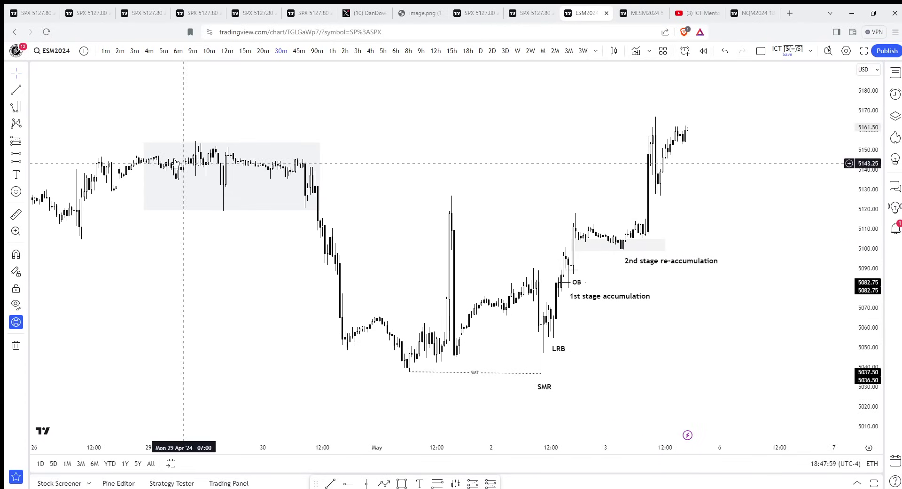
pyautogui.click(232, 141)
pyautogui.moveTo(232, 141); pyautogui.dragTo(232, 139)
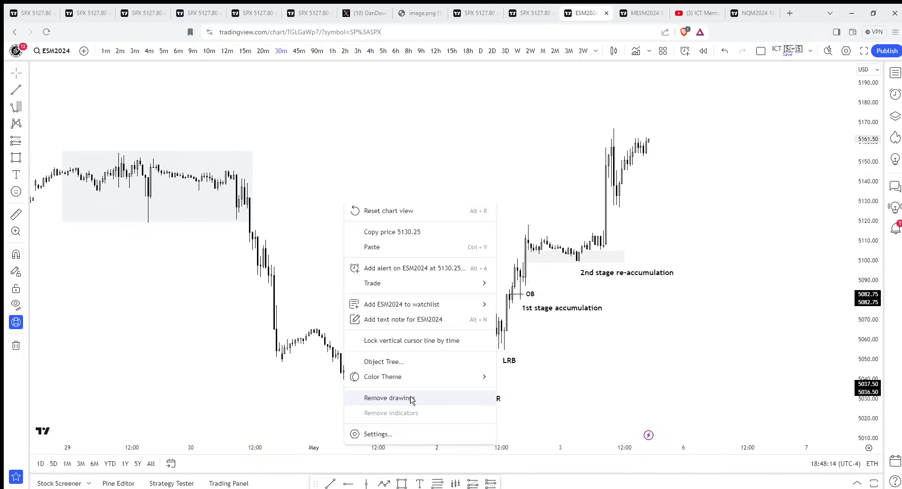
# Remove all drawings from the ESM2024 chart
pyautogui.click(413, 398)
pyautogui.scroll(-2, 574, 233)
pyautogui.scroll(1, 559, 216)
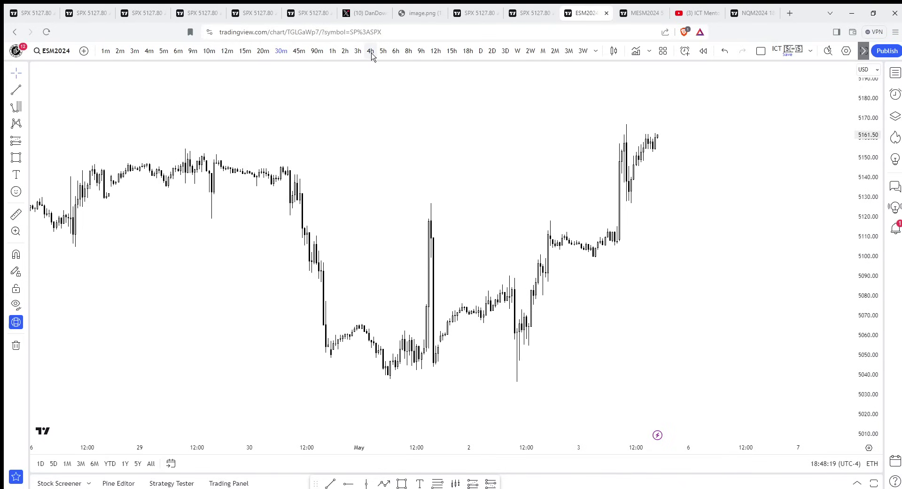
# On the 12-hour chart, draw a horizontal trend line at 5156.50 from the 29 April high past the latest candle
pyautogui.click(437, 50)
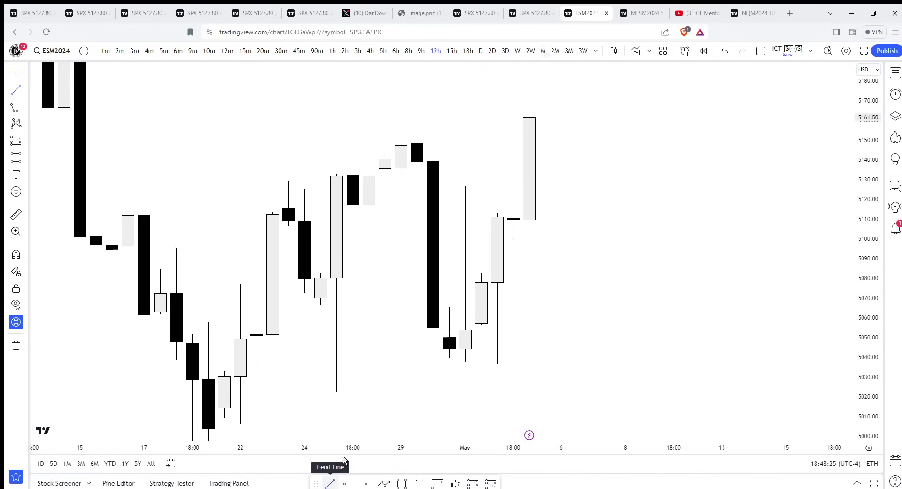
pyautogui.click(401, 127)
pyautogui.click(610, 127)
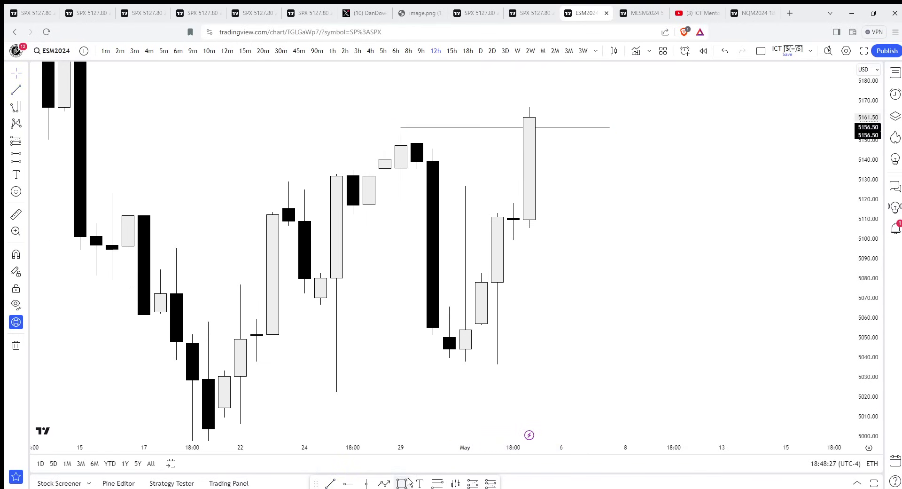
# Sketch a path from 25 April near 5090 up to the 29 April high, down below the 1 May lows, and back above the line
pyautogui.click(388, 485)
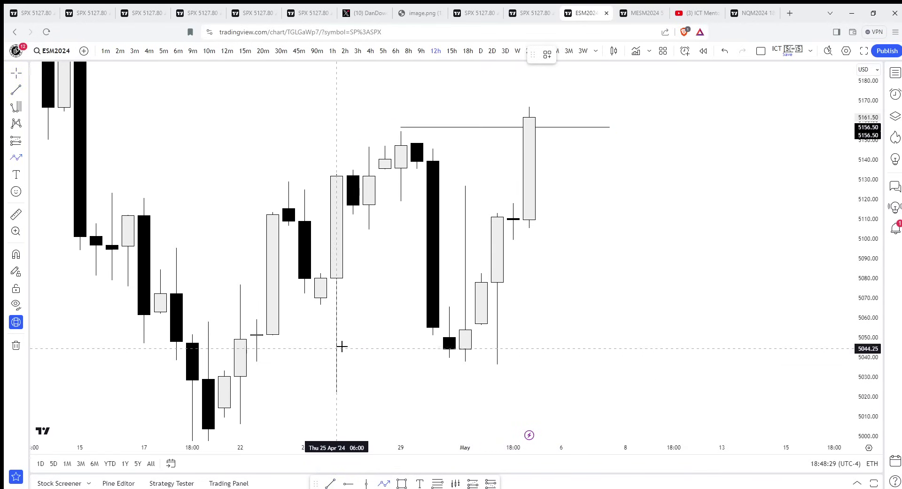
pyautogui.click(329, 257)
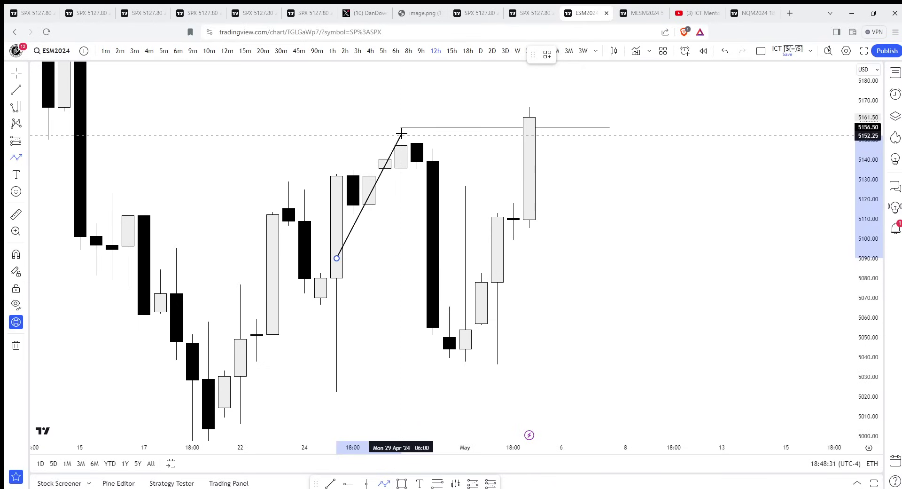
pyautogui.click(400, 122)
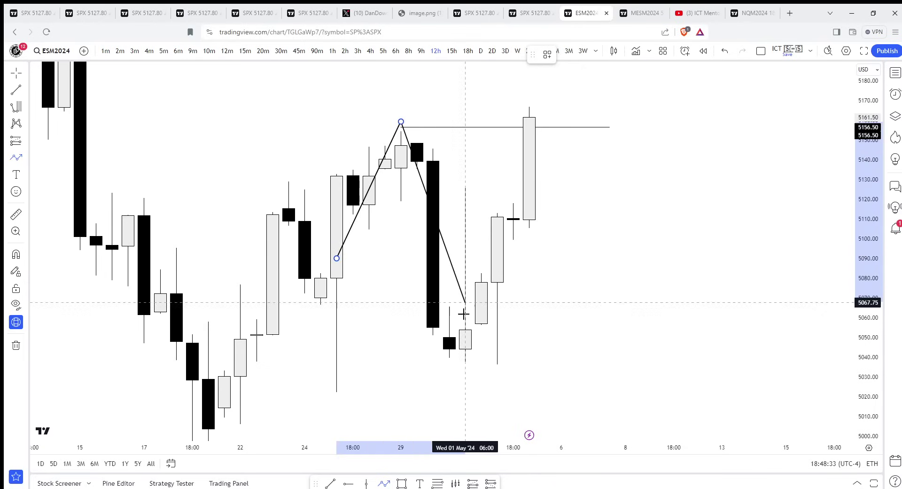
pyautogui.click(487, 369)
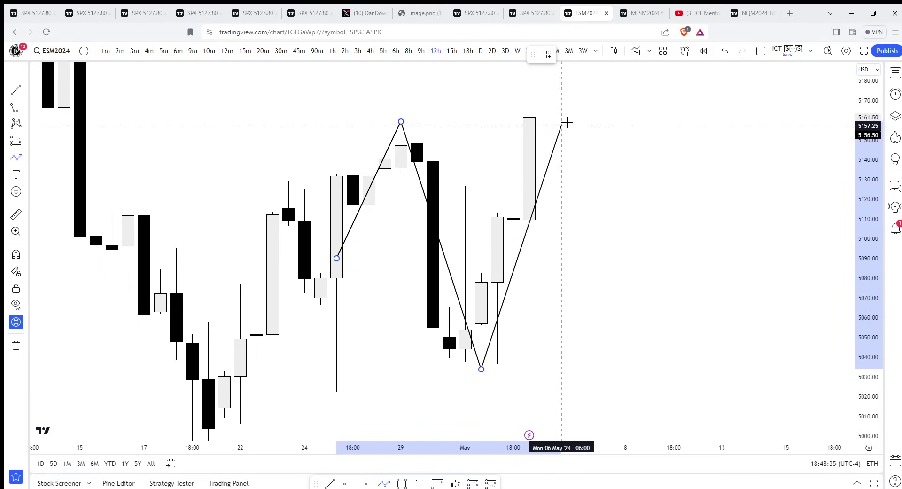
pyautogui.doubleClick(578, 104)
# Compare the sketched path with price on the 15-minute timeframe, and remove all drawings from the chart
pyautogui.click(245, 51)
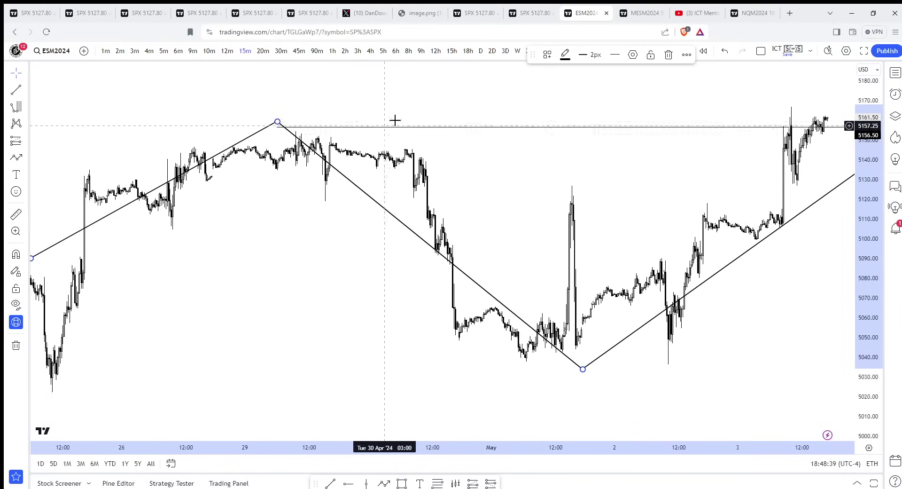
pyautogui.scroll(-5, 610, 155)
pyautogui.scroll(2, 519, 152)
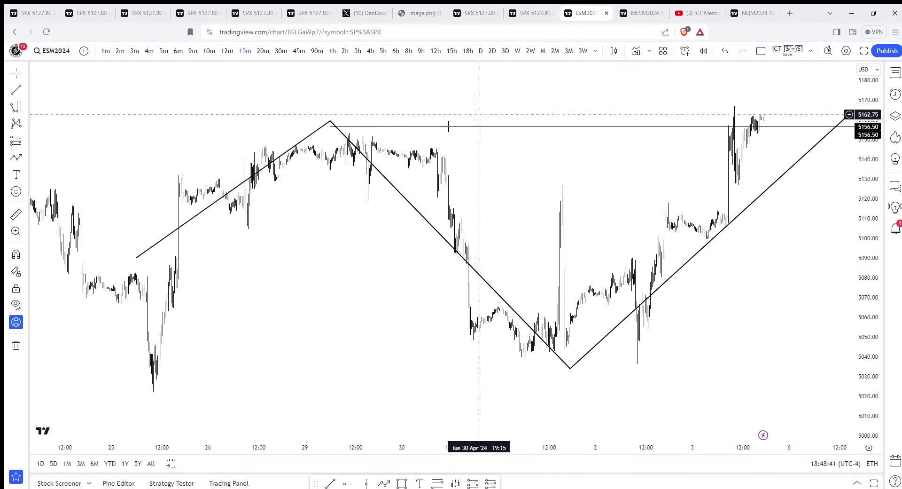
pyautogui.rightClick(531, 156)
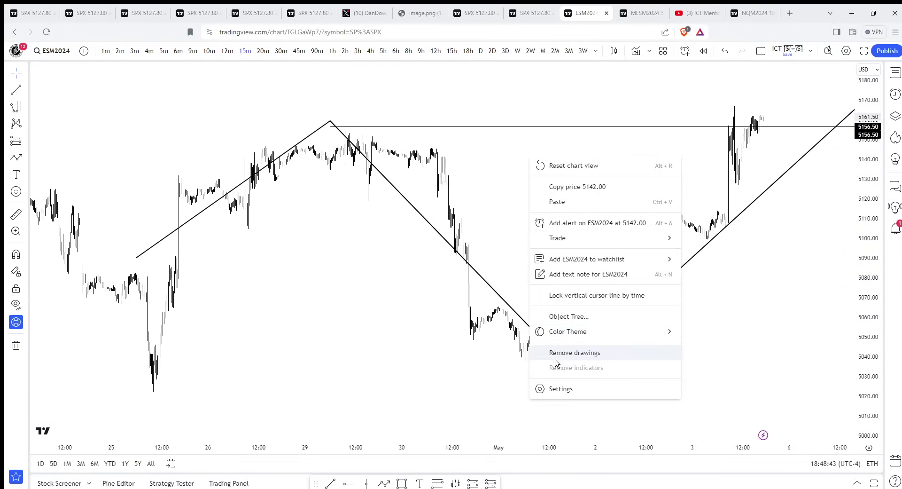
pyautogui.click(557, 354)
# Return to the 12-hour timeframe and look over the earlier price action
pyautogui.click(435, 50)
pyautogui.moveTo(458, 157); pyautogui.dragTo(574, 160)
pyautogui.scroll(6, 574, 170)
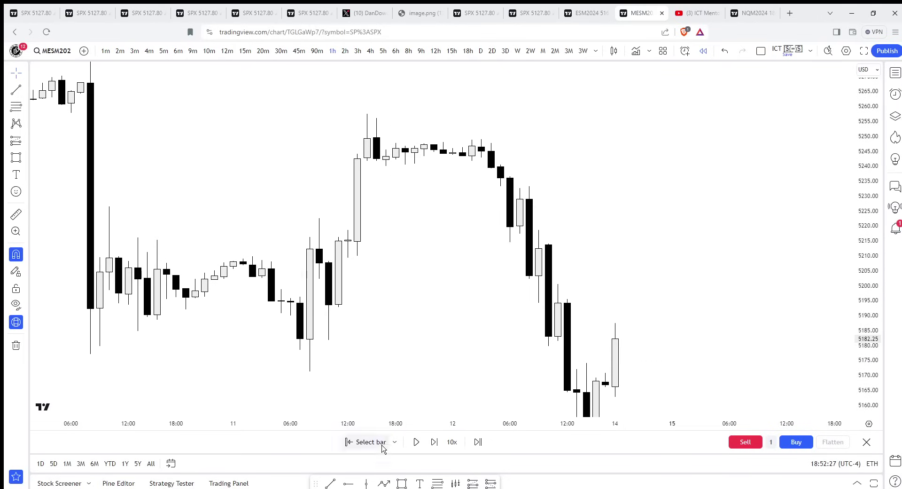
# On the hourly MESM2024 chart, draw a consolidation rectangle from 11 April 00:00 to 14:00 between 5214.50 and 5174.25
pyautogui.click(401, 484)
pyautogui.moveTo(233, 262); pyautogui.dragTo(367, 362)
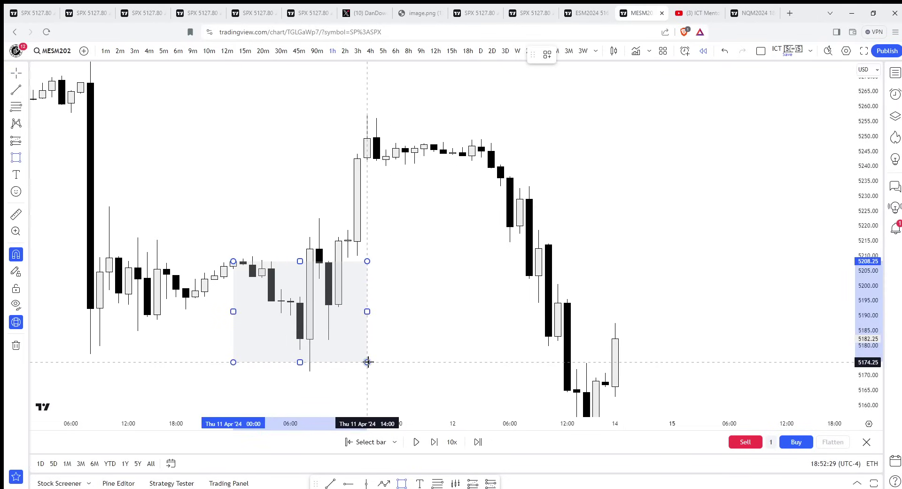
pyautogui.moveTo(299, 261); pyautogui.dragTo(300, 242)
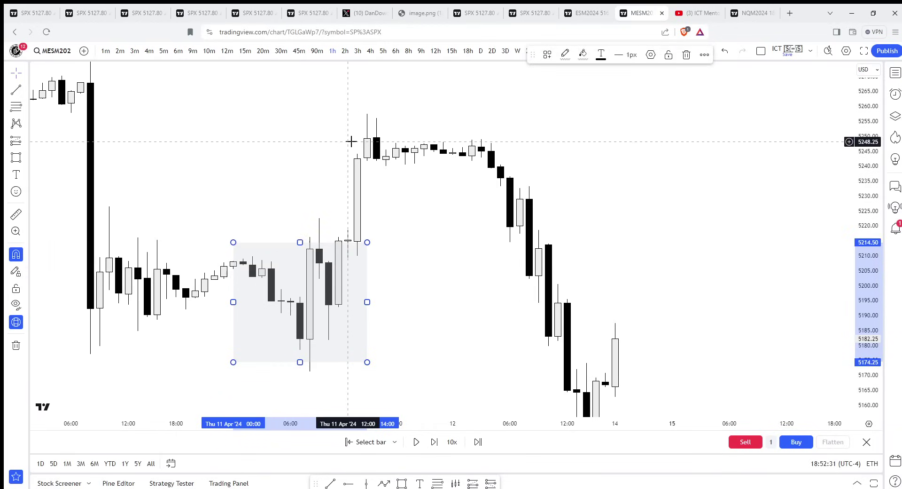
# Add the text label SMR above the 11 April 14:00 high
pyautogui.moveTo(366, 133); pyautogui.dragTo(350, 143)
pyautogui.click(16, 175)
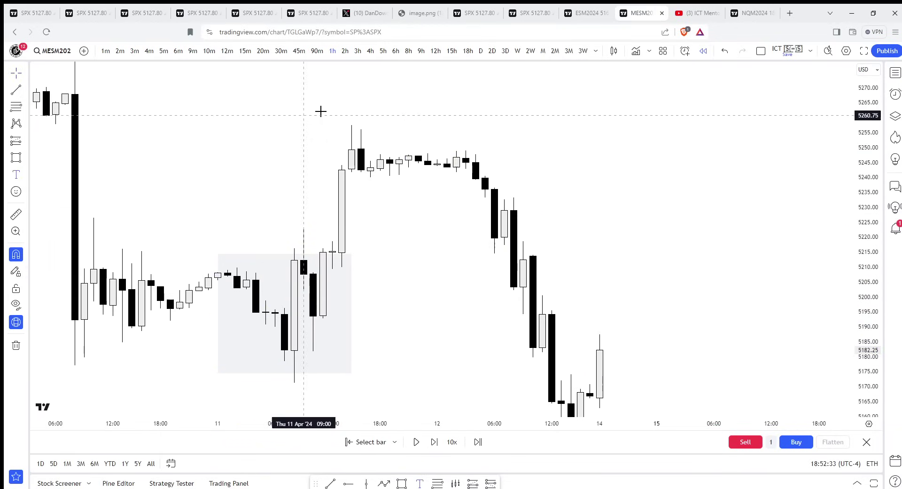
pyautogui.click(333, 99)
pyautogui.click(350, 117)
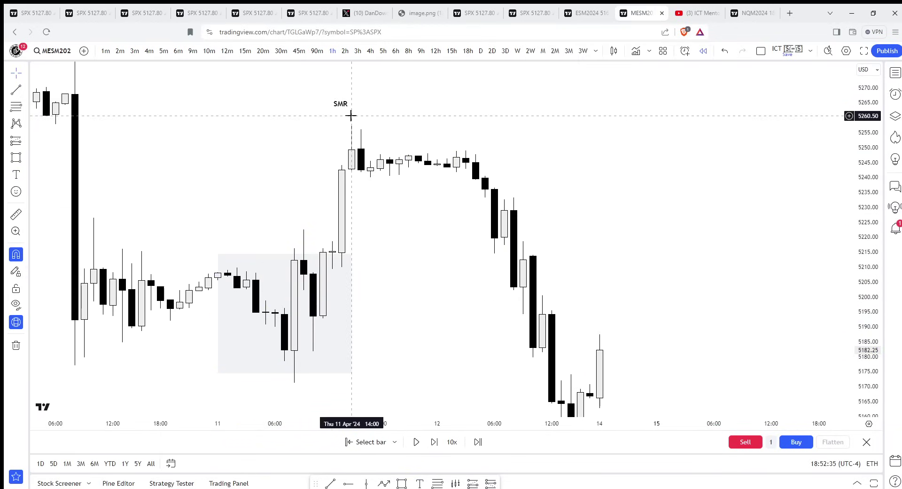
pyautogui.moveTo(342, 103); pyautogui.dragTo(350, 106)
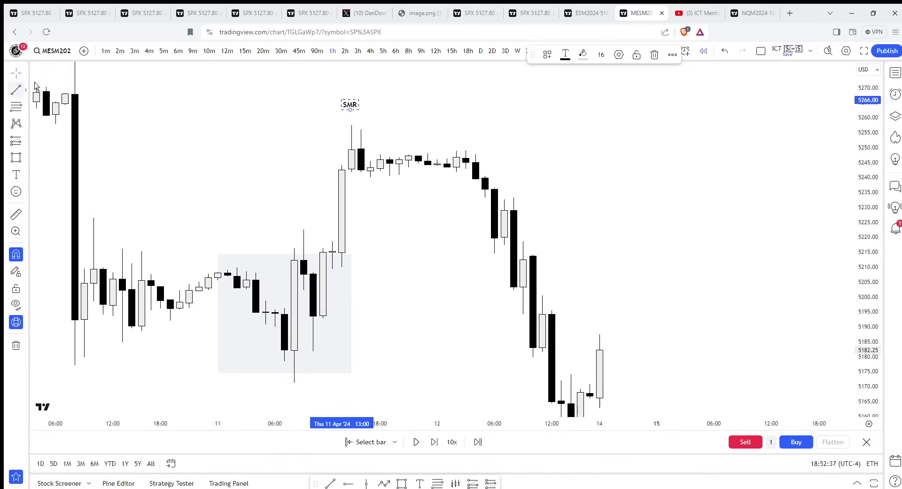
# Draw a trend line connecting the 11 April 14:00 high at 5257.50 with the 15:00 high at 5256.00
pyautogui.click(354, 121)
pyautogui.click(362, 126)
pyautogui.scroll(2, 445, 133)
pyautogui.moveTo(444, 133); pyautogui.dragTo(667, 161)
pyautogui.moveTo(859, 323)
pyautogui.mouseDown()
pyautogui.moveTo(866, 300)
pyautogui.moveTo(865, 325)
pyautogui.mouseUp()
pyautogui.moveTo(737, 258); pyautogui.dragTo(720, 274)
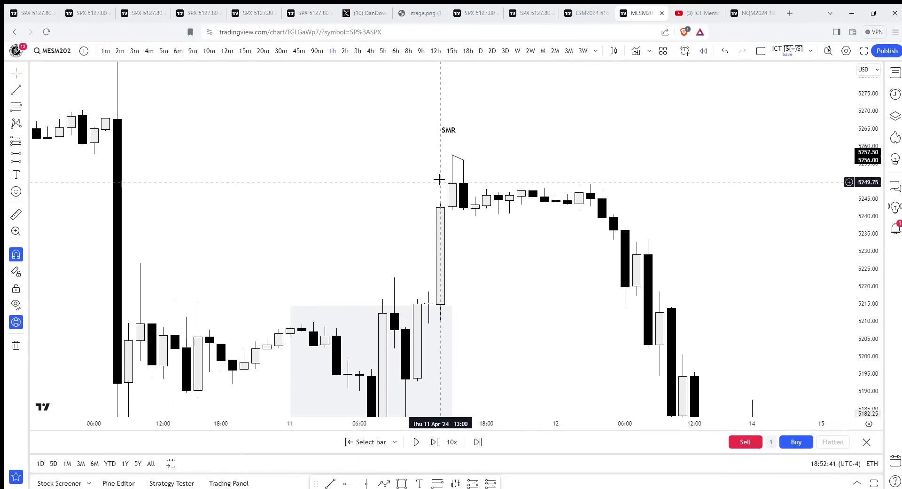
# Reposition the SMR label closer above the short line joining the two 11 April highs
pyautogui.moveTo(450, 129); pyautogui.dragTo(460, 156)
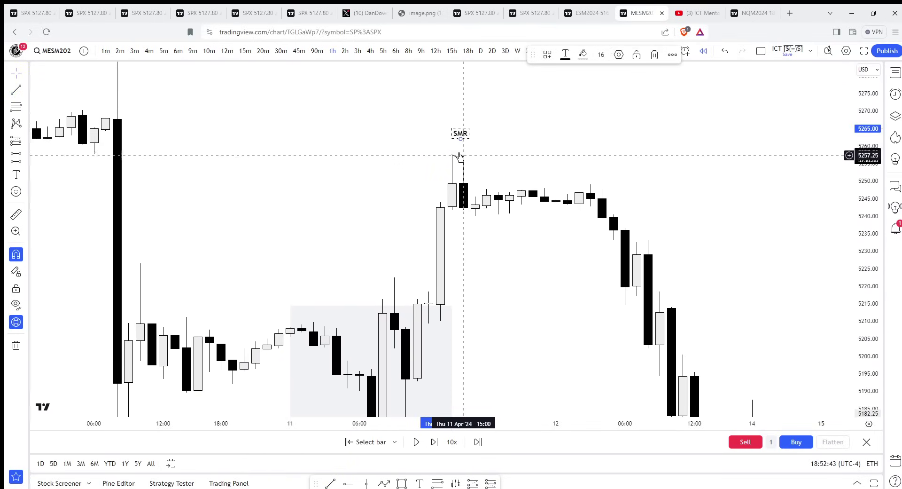
pyautogui.click(453, 156)
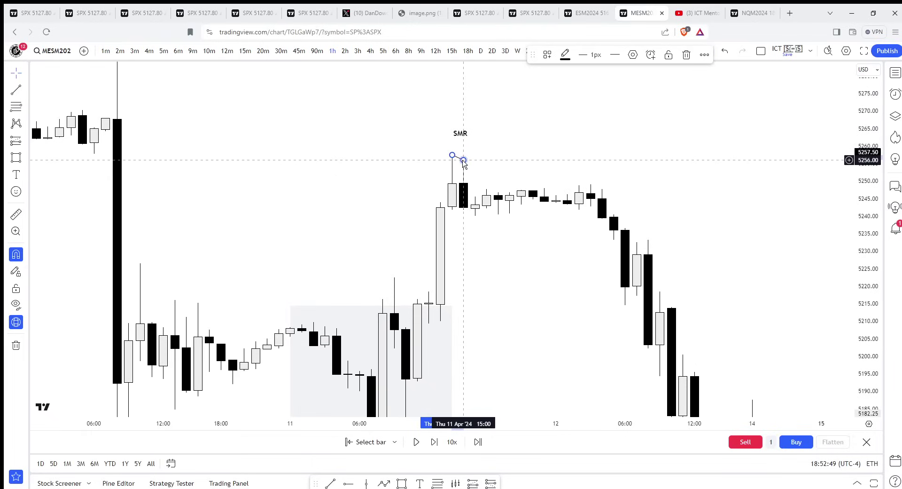
pyautogui.click(468, 152)
pyautogui.moveTo(470, 142); pyautogui.dragTo(466, 159)
pyautogui.click(509, 164)
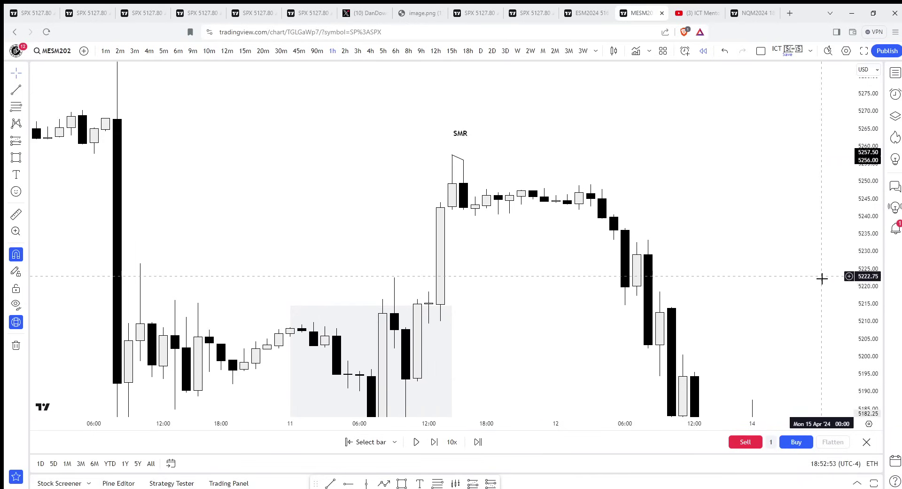
pyautogui.moveTo(859, 292); pyautogui.dragTo(858, 308)
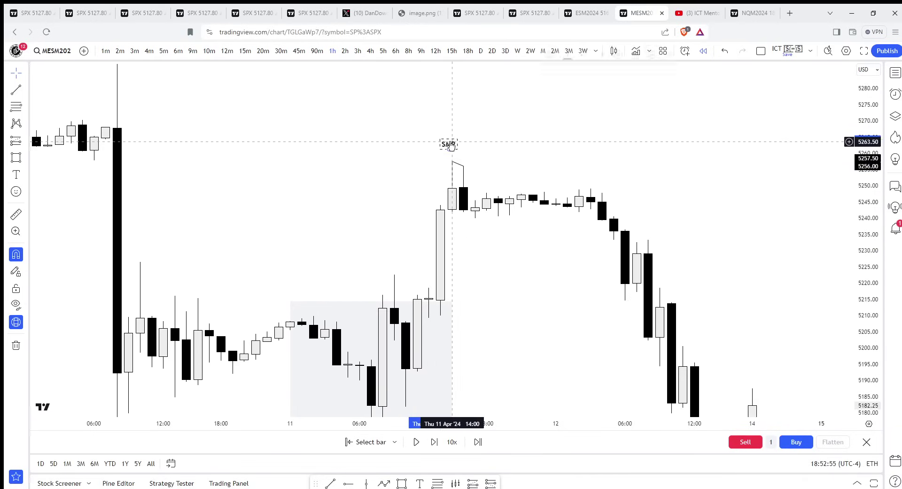
pyautogui.click(451, 146)
pyautogui.moveTo(651, 183); pyautogui.dragTo(669, 280)
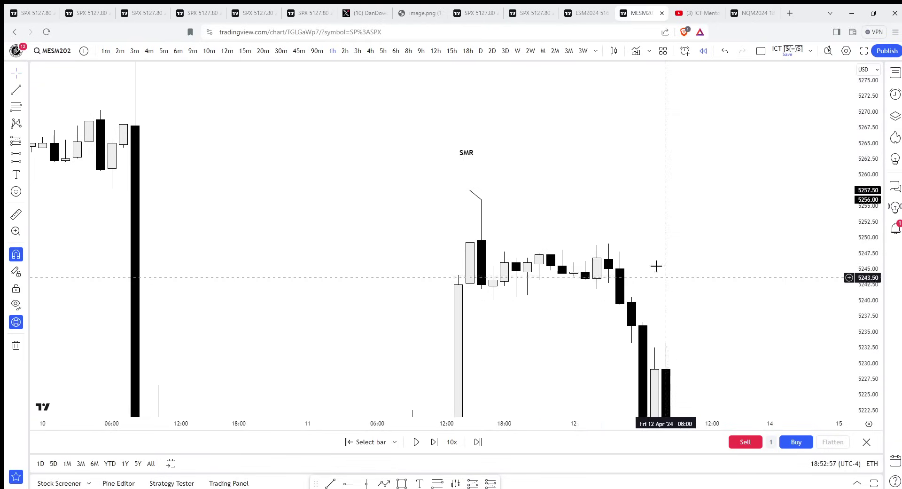
pyautogui.click(467, 164)
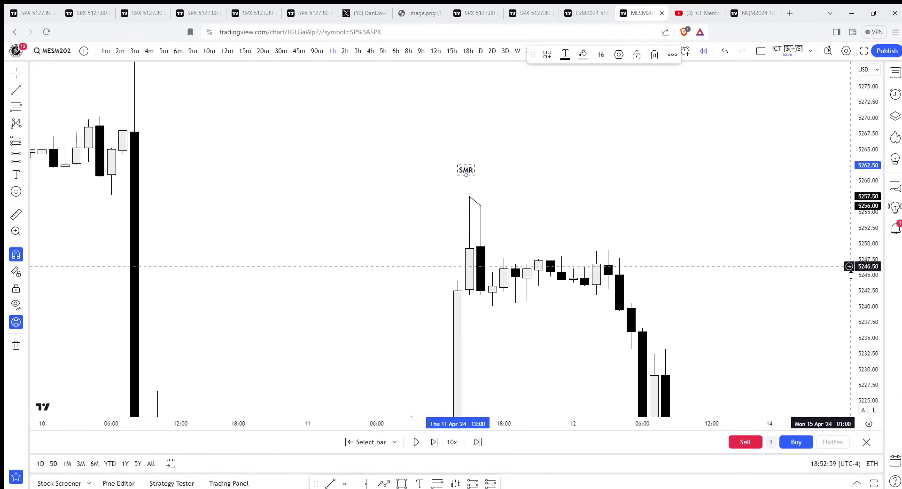
pyautogui.moveTo(797, 266); pyautogui.dragTo(793, 199)
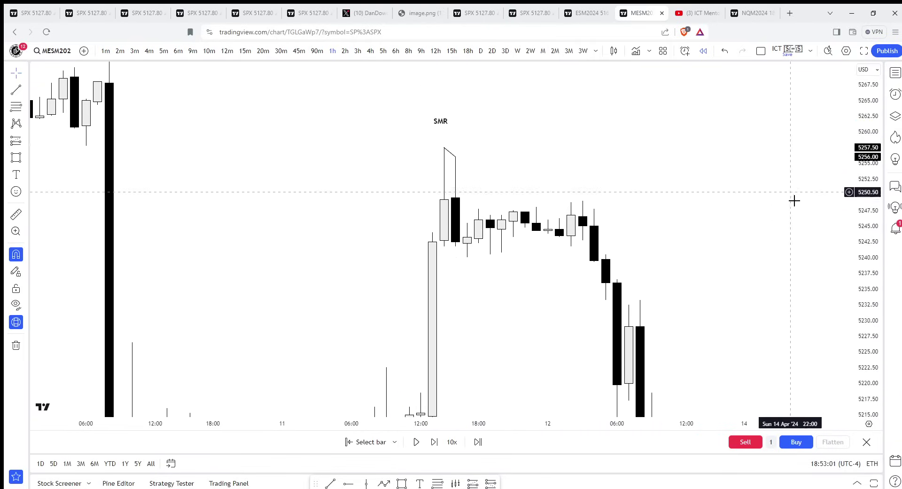
# Add the text label LRS just beside the 11 April 15:00 high, below the SMR label
pyautogui.moveTo(860, 174); pyautogui.dragTo(860, 264)
pyautogui.moveTo(793, 233); pyautogui.dragTo(780, 203)
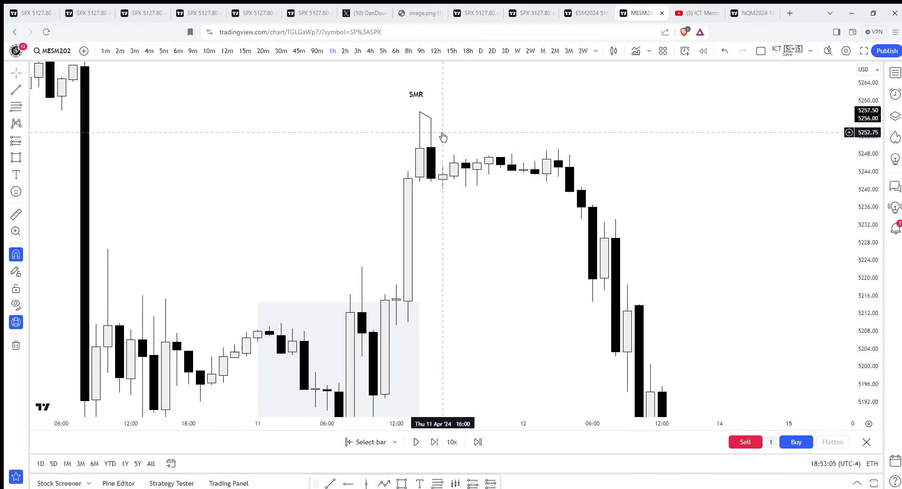
pyautogui.moveTo(475, 114); pyautogui.dragTo(454, 152)
pyautogui.click(16, 175)
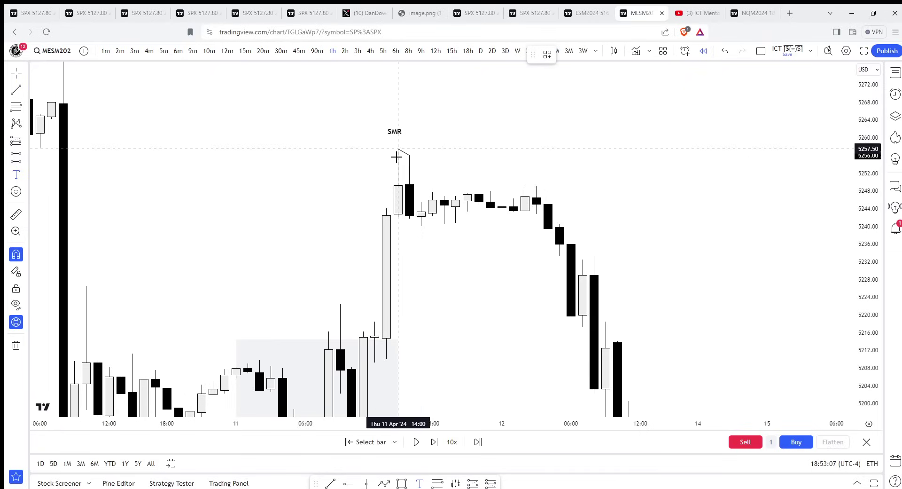
pyautogui.click(422, 154)
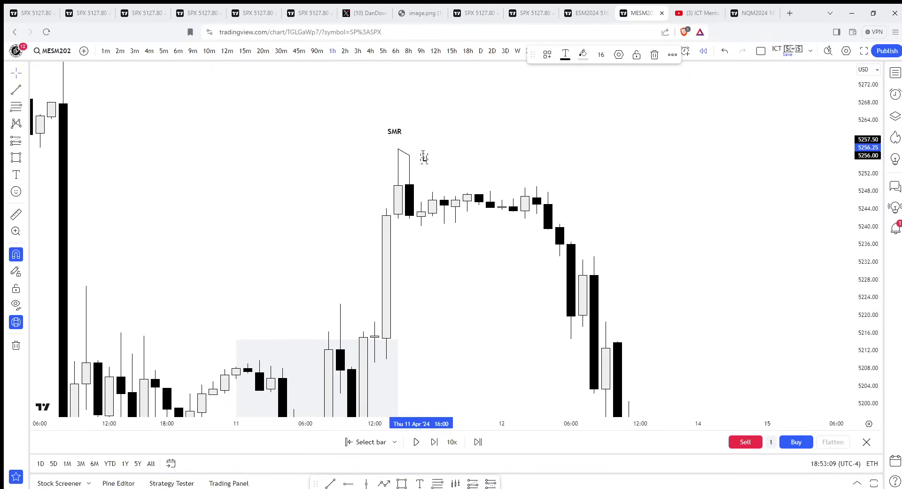
pyautogui.write('LRS')
pyautogui.click(437, 168)
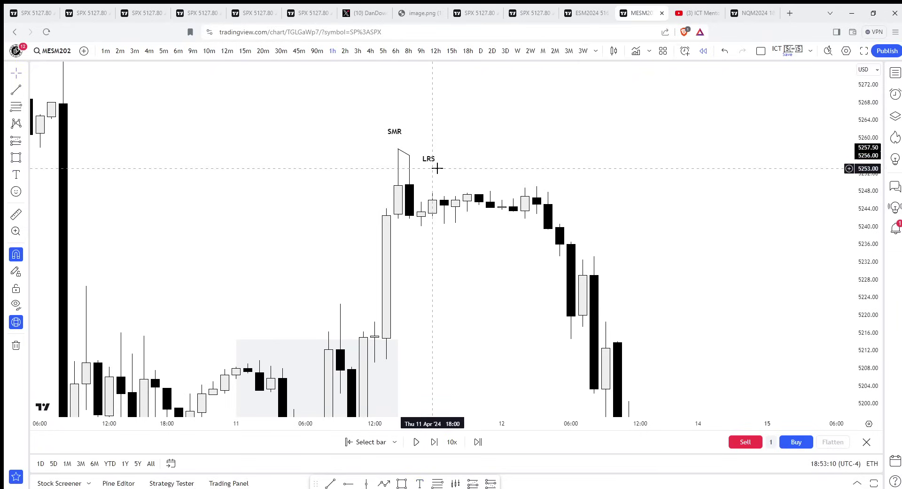
# Check the low risk short in the YouTube reference model, then move the LRS label above the 12 April 02:00 and 03:00 highs
pyautogui.click(691, 6)
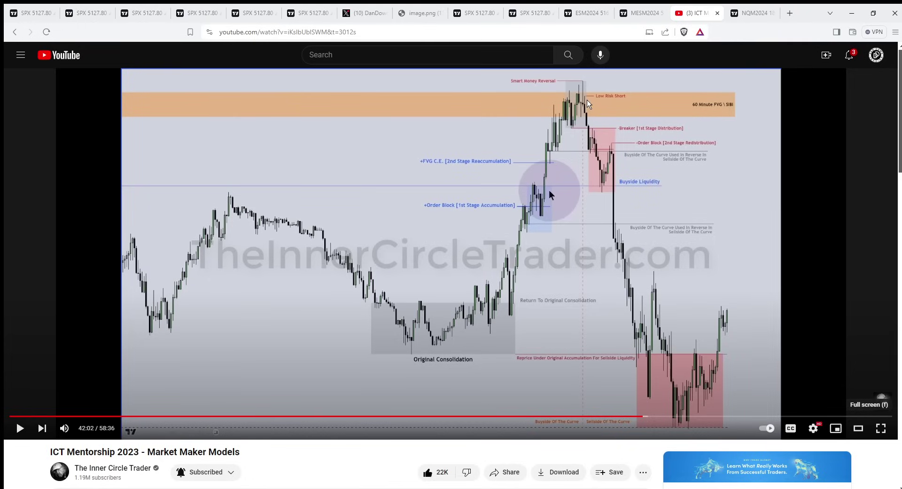
pyautogui.click(642, 13)
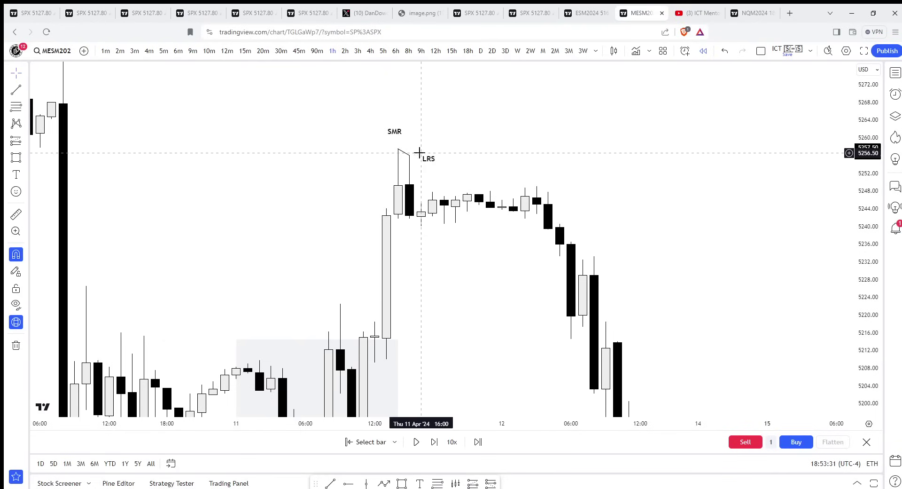
pyautogui.moveTo(421, 157); pyautogui.dragTo(525, 176)
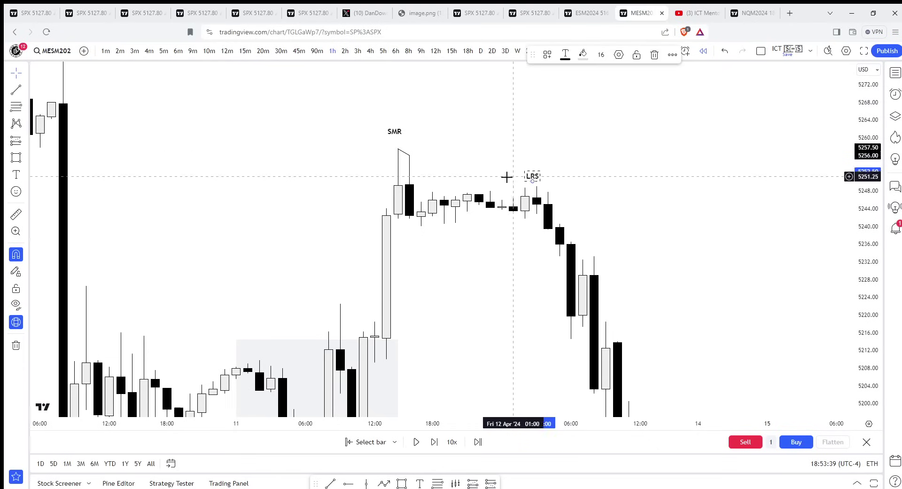
# Paste a copy of the LRS label beside the 12 April sell-off and change its text to "1st stage distribution"
pyautogui.hotkey('ctrl', 'v')
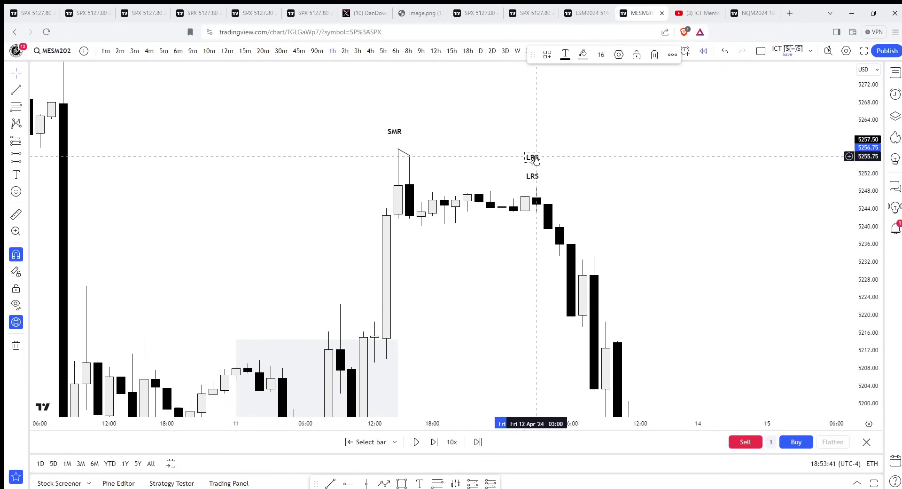
pyautogui.moveTo(535, 156); pyautogui.dragTo(614, 224)
pyautogui.click(619, 55)
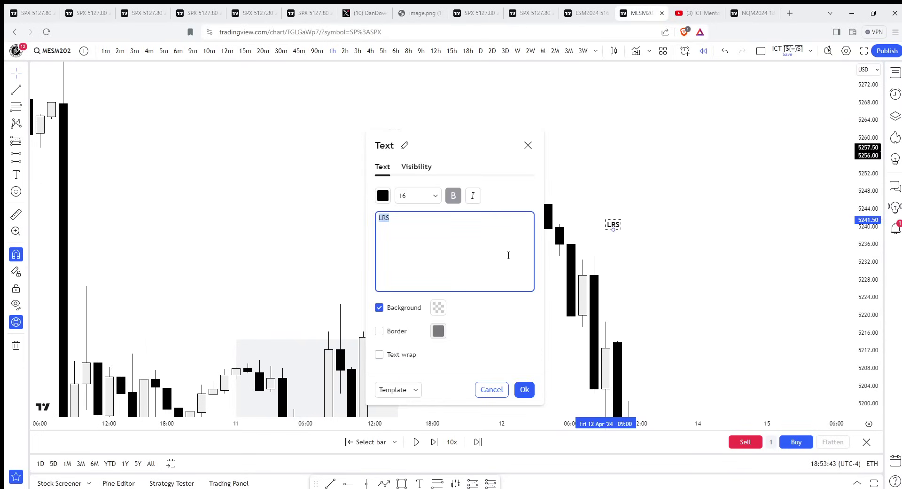
pyautogui.moveTo(491, 140); pyautogui.dragTo(438, 139)
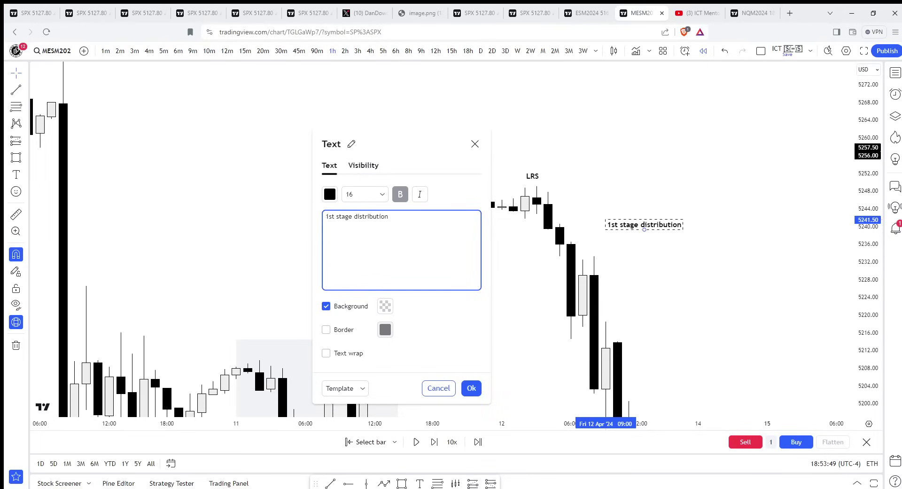
pyautogui.click(465, 392)
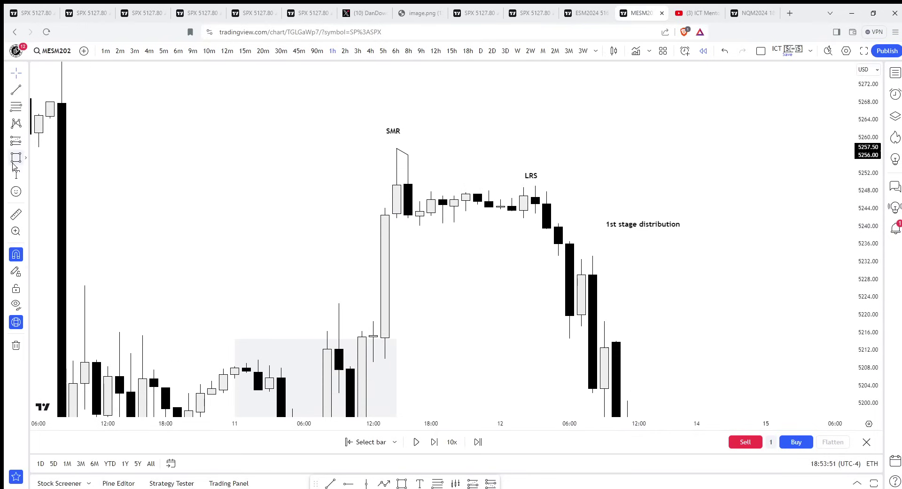
# Draw a thin rectangle below the 1st stage distribution label from 12 April 05:00 to 12:00, about 5233.25 to 5231.75
pyautogui.moveTo(563, 254); pyautogui.dragTo(647, 262)
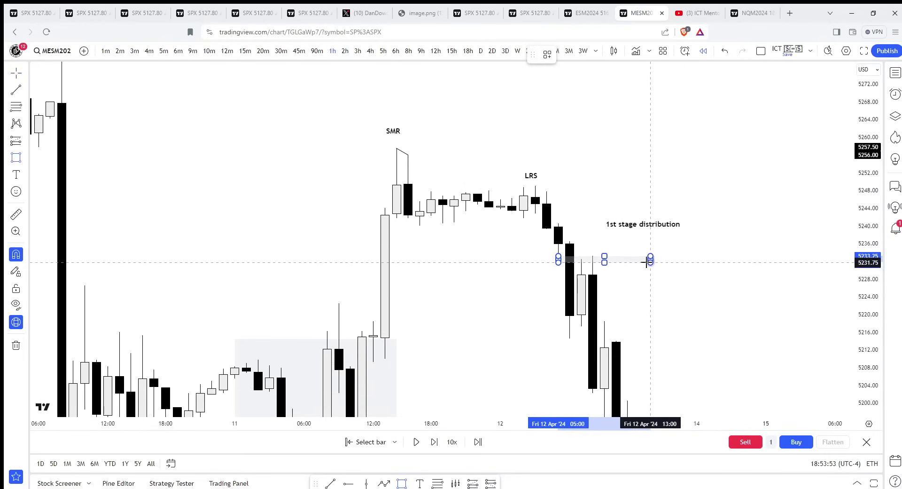
pyautogui.click(640, 262)
# Move the 1st stage distribution label closer above the thin rectangle and place a copy below it reading "2nd stage re-distribution"
pyautogui.moveTo(667, 290); pyautogui.dragTo(652, 248)
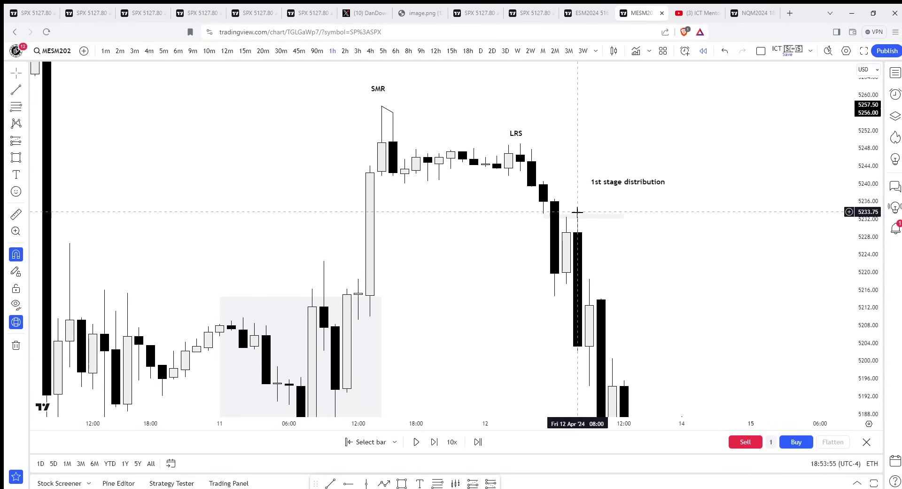
pyautogui.moveTo(596, 221); pyautogui.dragTo(576, 182)
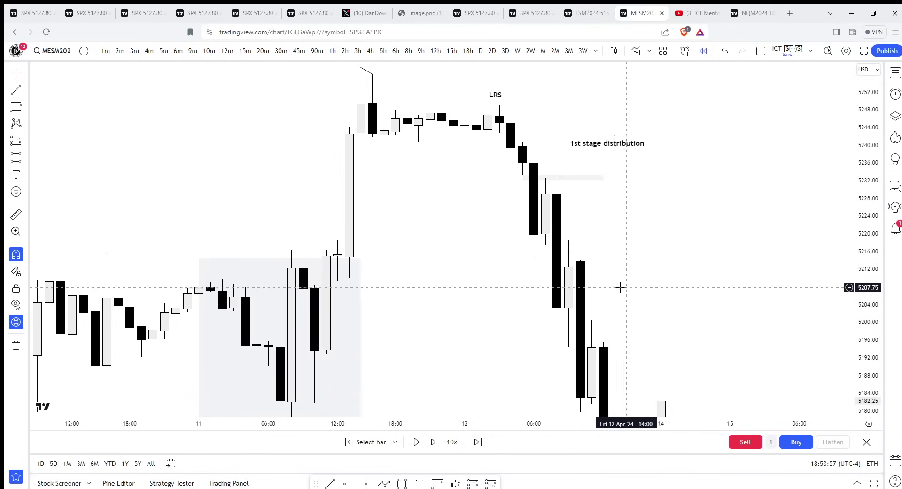
pyautogui.moveTo(638, 226); pyautogui.dragTo(620, 195)
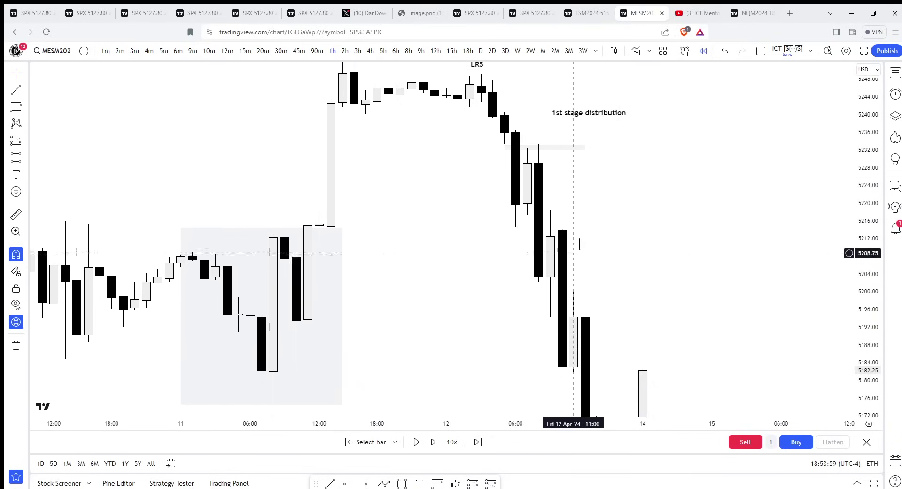
pyautogui.moveTo(579, 112); pyautogui.dragTo(610, 204)
pyautogui.hotkey('ctrl', 'c')
pyautogui.hotkey('ctrl', 'v')
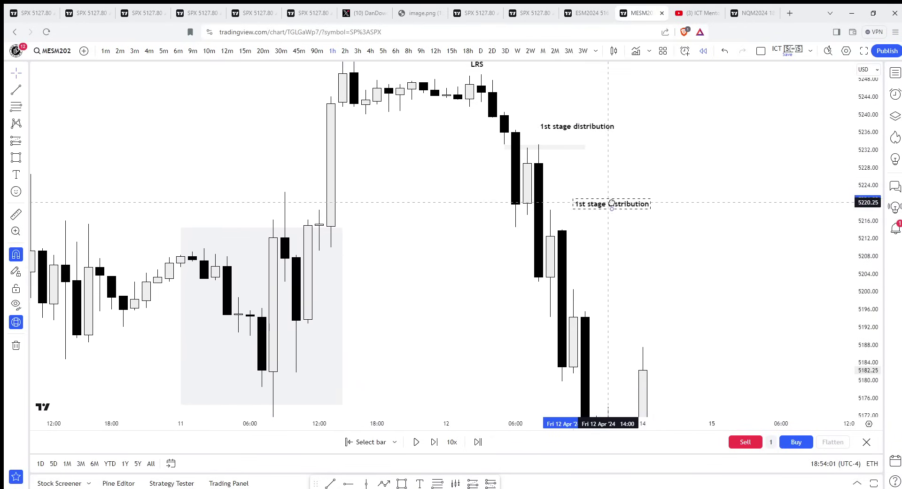
pyautogui.click(619, 54)
pyautogui.doubleClick(384, 216)
pyautogui.write('2nd stage re-distribution')
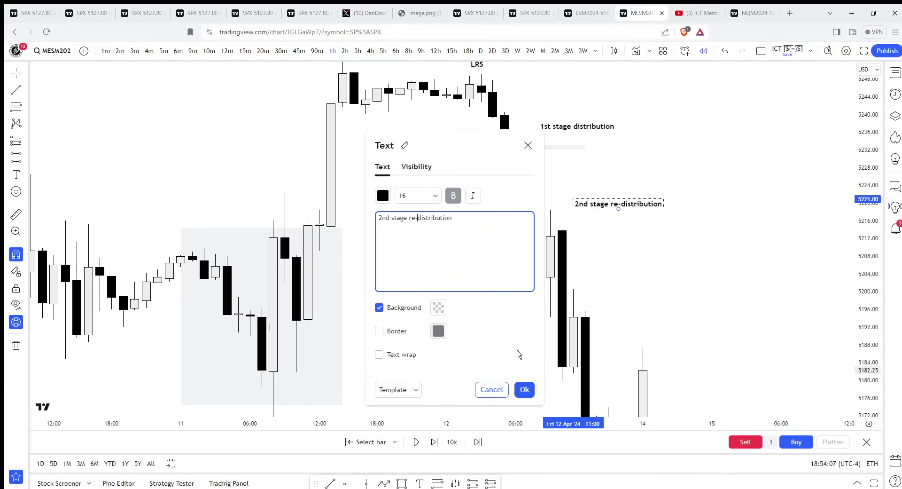
pyautogui.click(524, 390)
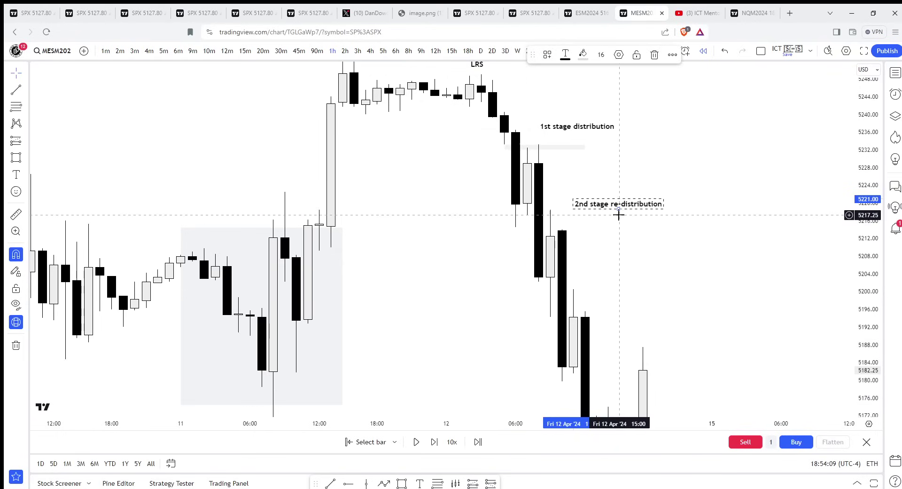
# Draw a horizontal line labelled OB at 5217.25 from the 12 April 07:00 candle and place the 2nd stage re-distribution label beside it
pyautogui.click(16, 90)
pyautogui.moveTo(528, 218)
pyautogui.mouseDown()
pyautogui.moveTo(585, 215)
pyautogui.moveTo(587, 281)
pyautogui.mouseUp()
pyautogui.click(547, 54)
pyautogui.click(548, 186)
pyautogui.moveTo(607, 245); pyautogui.dragTo(632, 254)
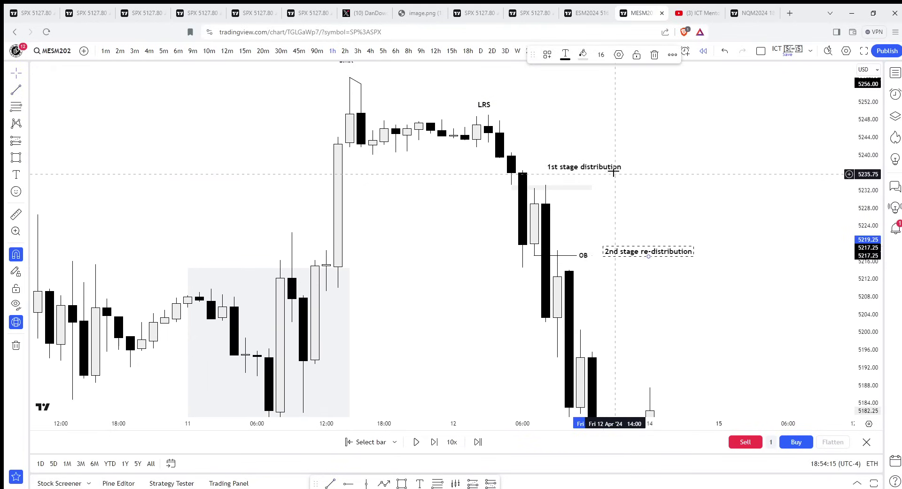
pyautogui.click(636, 283)
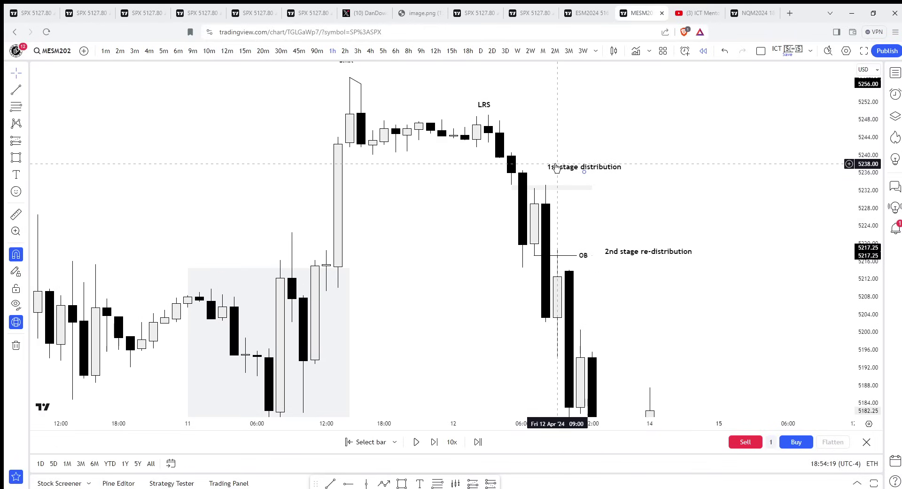
# Move the LRS label back beside the 11 April 15:00 high, close to the line joining the two highs
pyautogui.moveTo(454, 205); pyautogui.dragTo(489, 266)
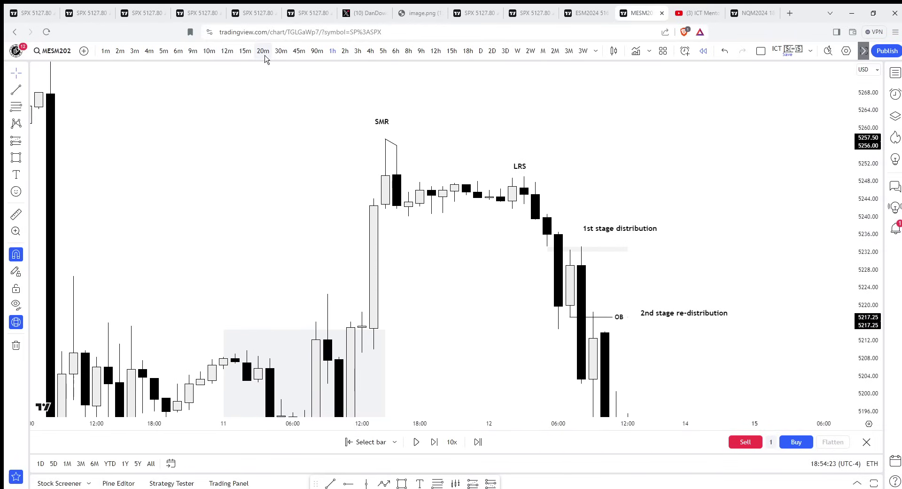
pyautogui.moveTo(521, 167); pyautogui.dragTo(418, 146)
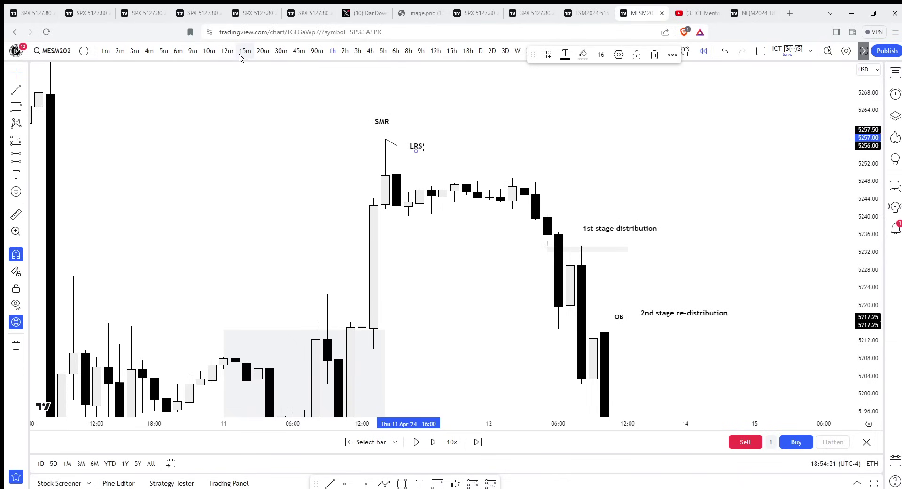
pyautogui.moveTo(351, 133); pyautogui.dragTo(465, 160)
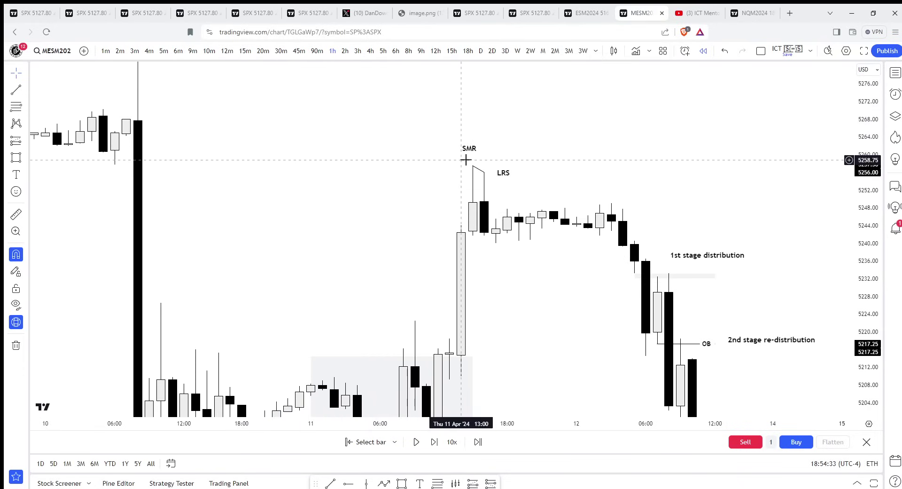
pyautogui.click(473, 167)
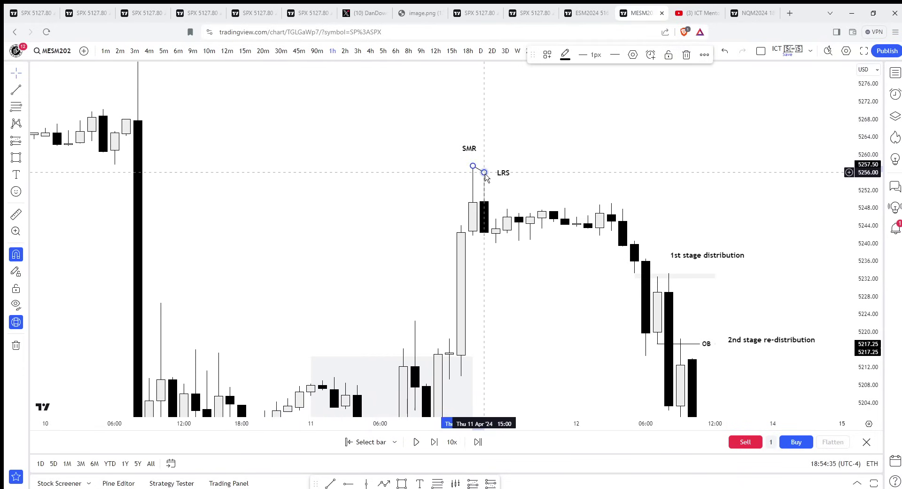
pyautogui.moveTo(399, 183); pyautogui.dragTo(413, 190)
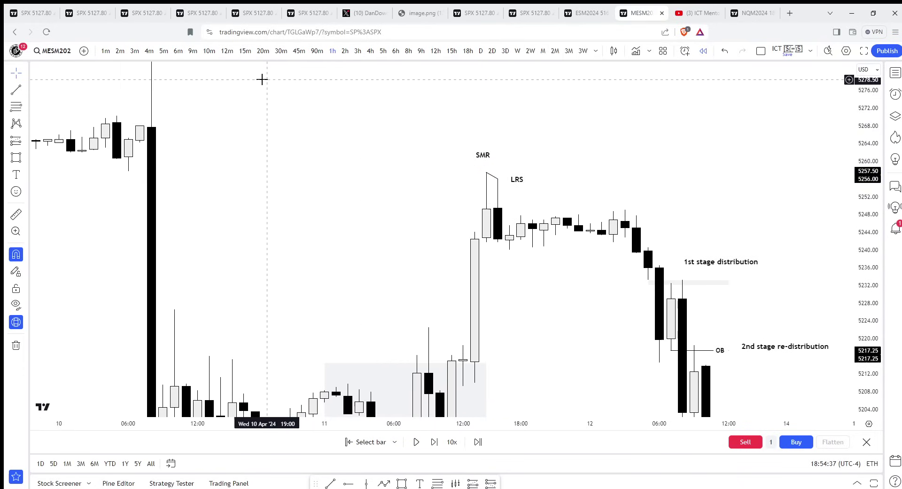
pyautogui.moveTo(414, 146); pyautogui.dragTo(402, 79)
pyautogui.moveTo(858, 258); pyautogui.dragTo(858, 298)
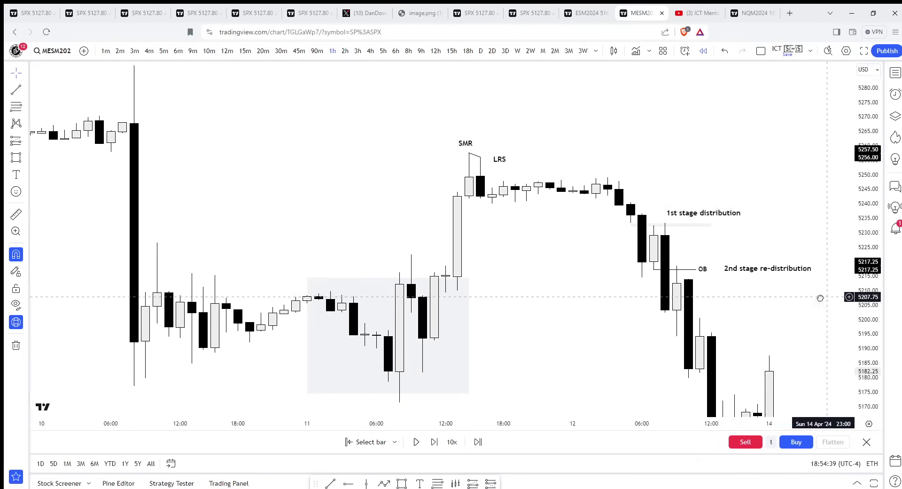
pyautogui.scroll(-1, 594, 301)
pyautogui.moveTo(594, 301); pyautogui.dragTo(489, 262)
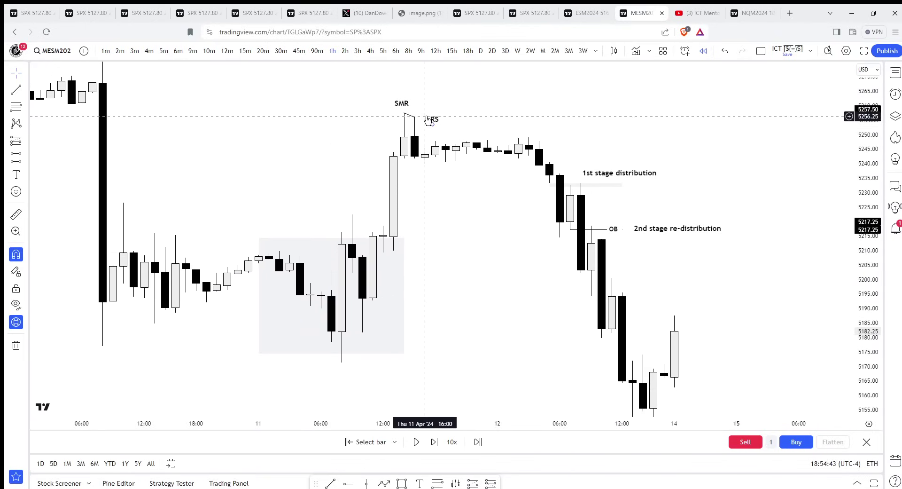
pyautogui.moveTo(426, 118); pyautogui.dragTo(421, 116)
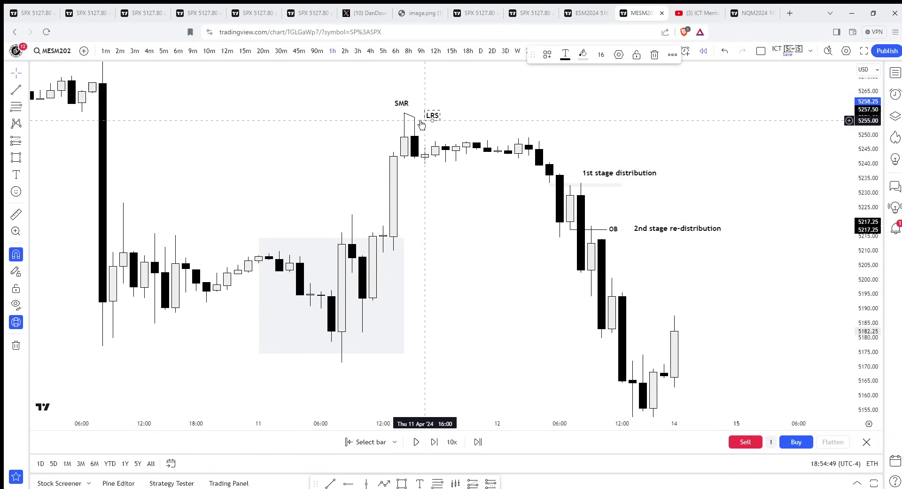
# Nudge the 1st stage distribution label slightly lower and move the LRS label above the highs at the start of the 12 April decline
pyautogui.click(613, 175)
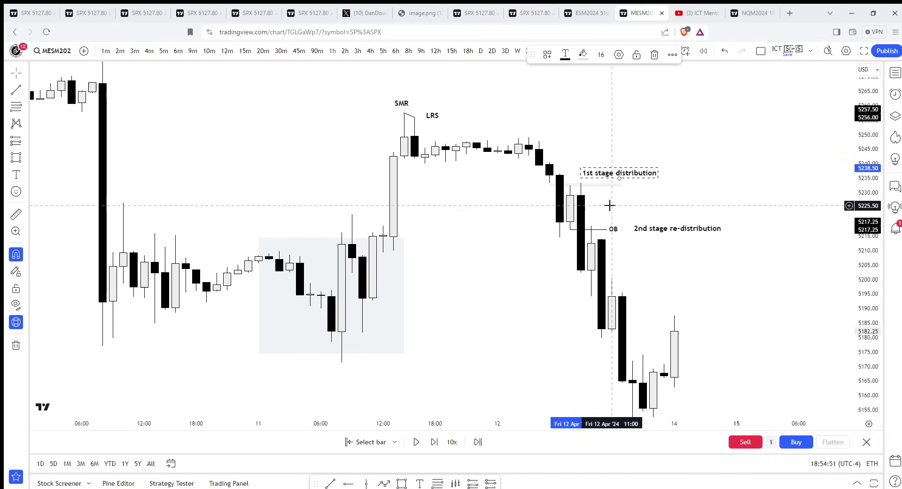
pyautogui.moveTo(588, 173)
pyautogui.mouseDown()
pyautogui.moveTo(527, 137)
pyautogui.moveTo(600, 172)
pyautogui.moveTo(588, 174)
pyautogui.mouseUp()
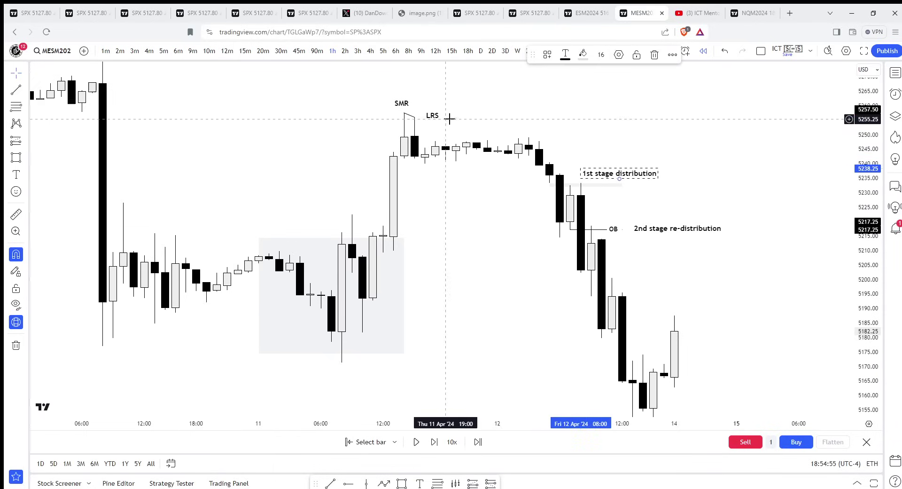
pyautogui.moveTo(440, 122); pyautogui.dragTo(523, 136)
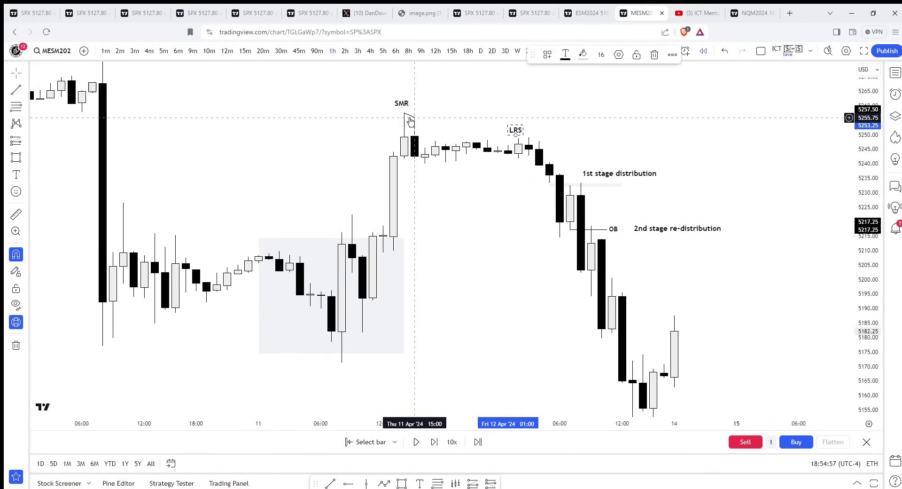
pyautogui.click(411, 120)
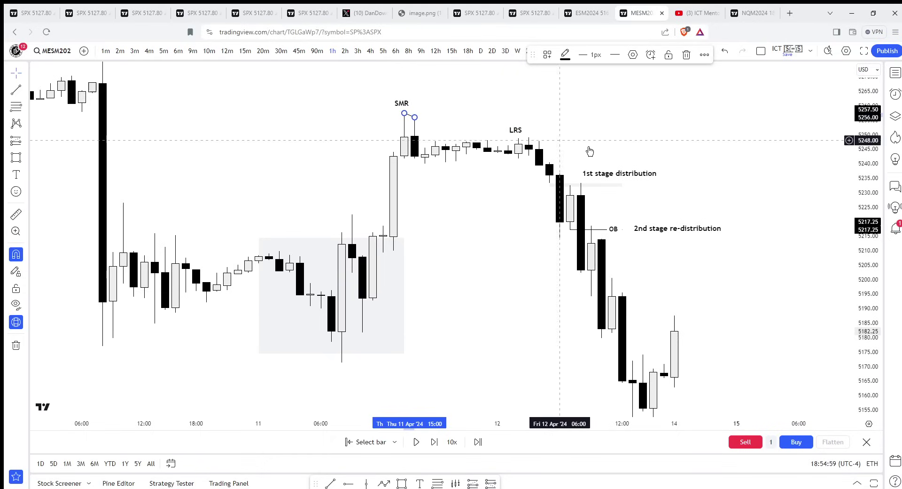
pyautogui.moveTo(871, 277); pyautogui.dragTo(872, 206)
pyautogui.moveTo(798, 191); pyautogui.dragTo(818, 260)
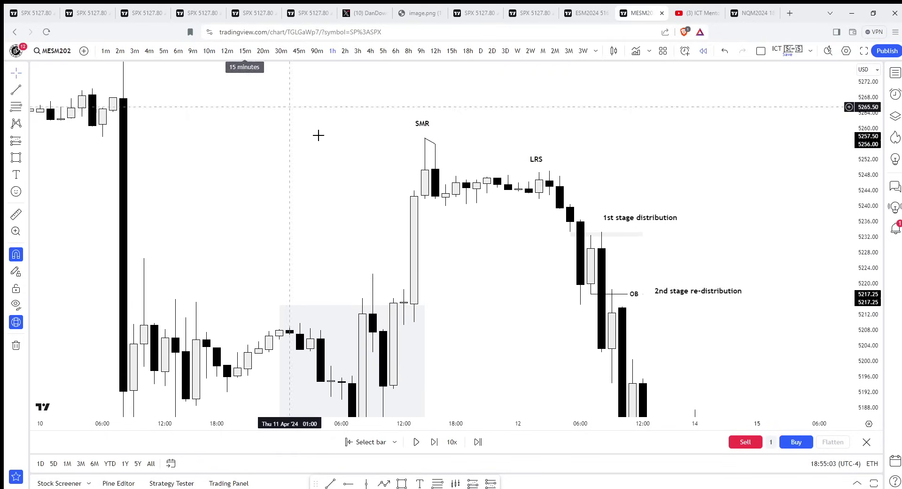
pyautogui.click(631, 220)
pyautogui.click(677, 297)
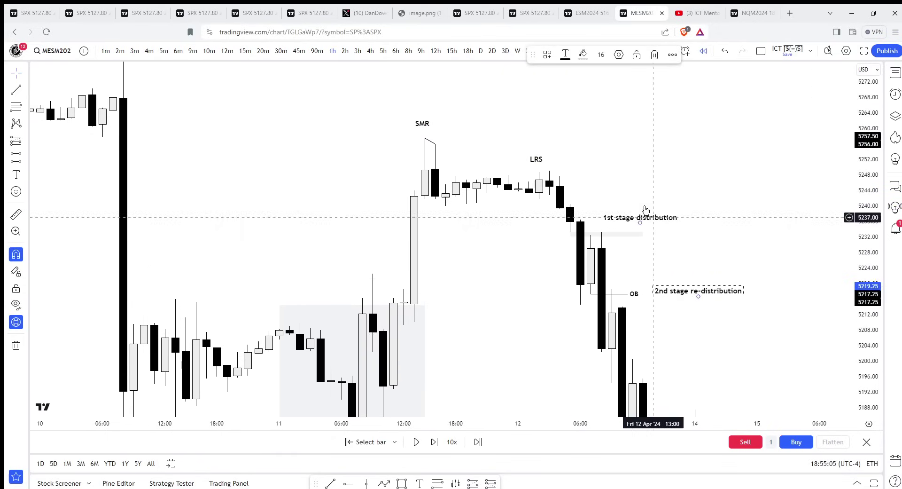
pyautogui.click(635, 220)
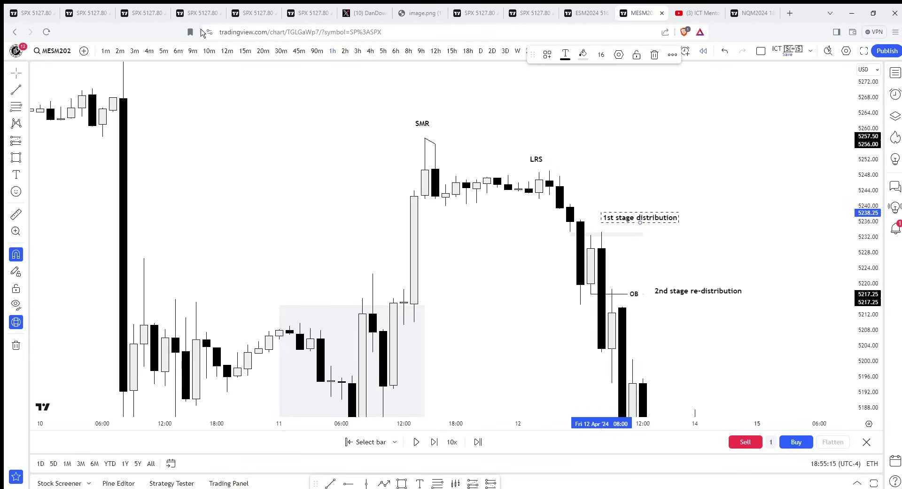
# Switch the chart to the 10-minute timeframe and shift the SMR line so it joins the two 11 April afternoon highs
pyautogui.click(245, 53)
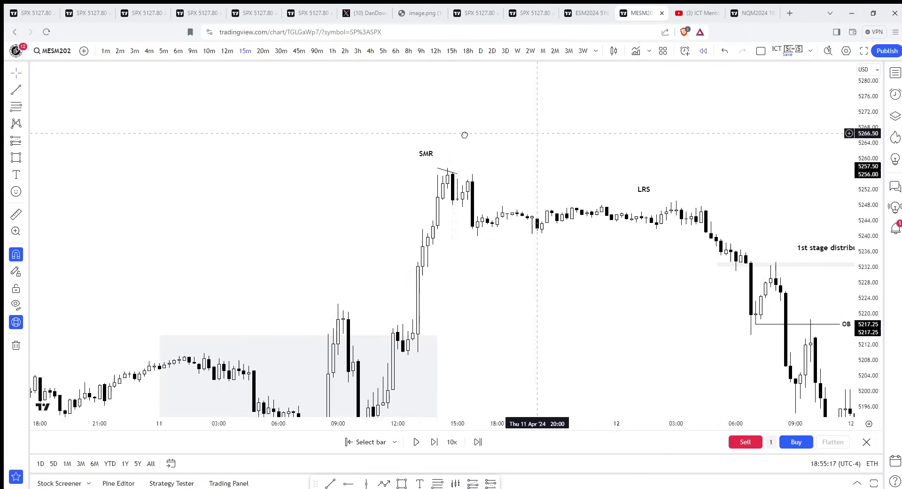
pyautogui.click(210, 52)
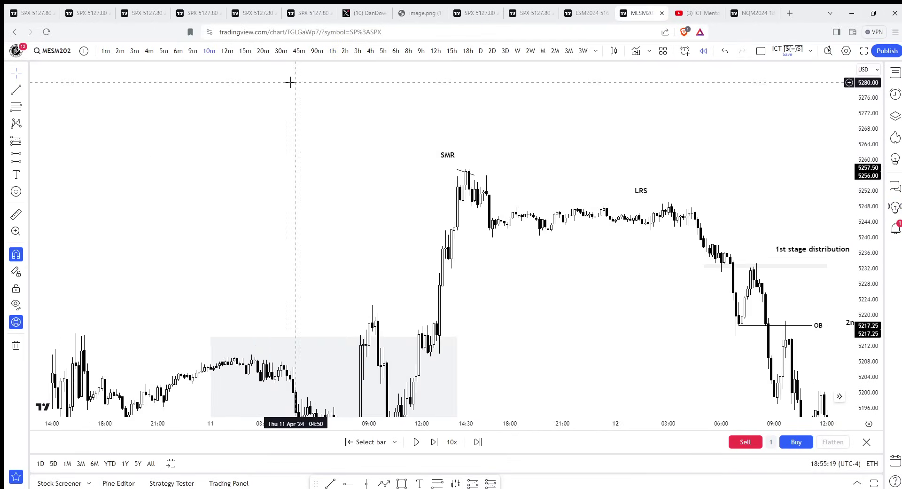
pyautogui.moveTo(874, 352); pyautogui.dragTo(874, 325)
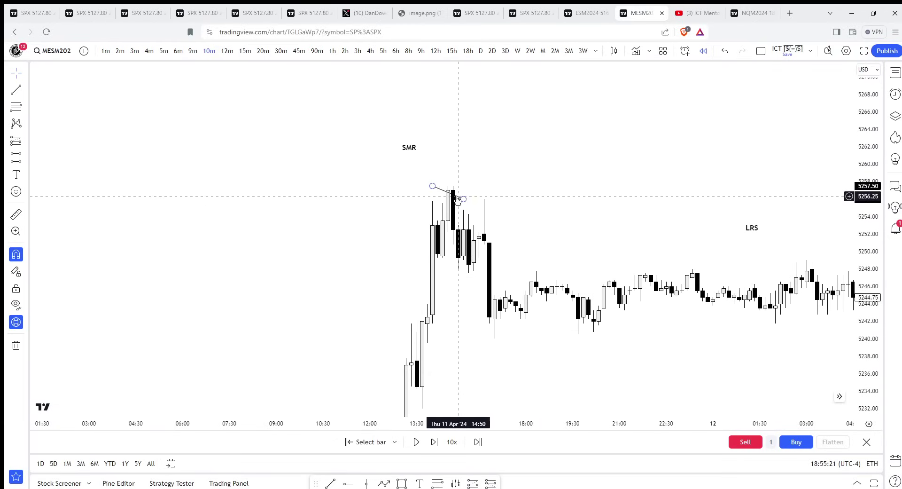
pyautogui.scroll(4, 545, 215)
pyautogui.moveTo(553, 217); pyautogui.dragTo(777, 207)
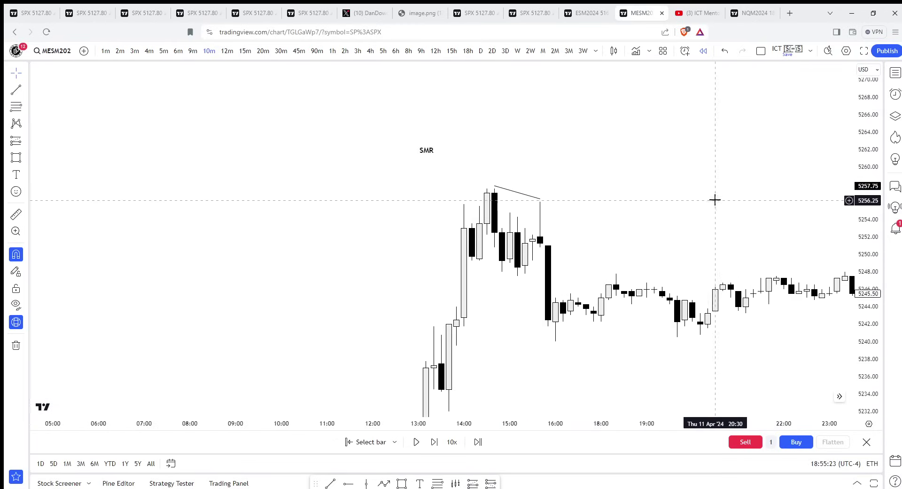
# Draw a rectangle beneath the SMR line from 11 April 14:10 to 18:20, spanning 5253.50 to 5249.25
pyautogui.moveTo(861, 313); pyautogui.dragTo(861, 225)
pyautogui.scroll(2, 714, 238)
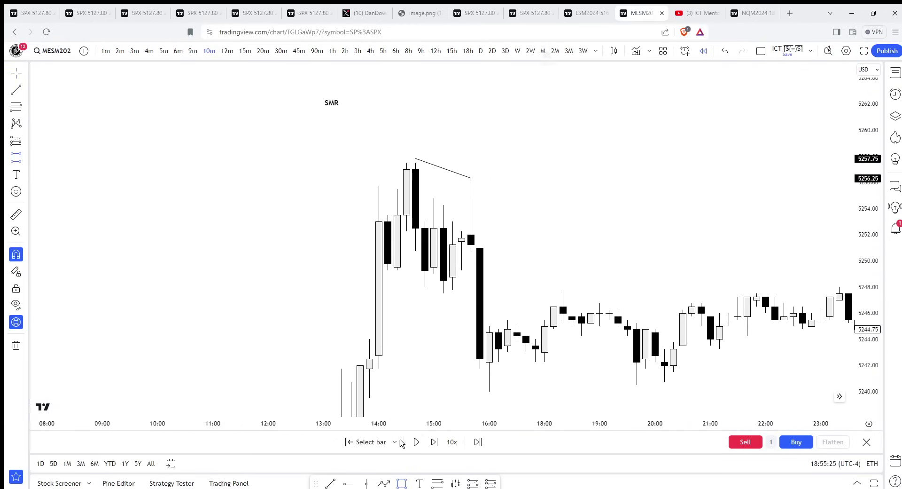
pyautogui.hotkey('alt', 'shift', 'r')
pyautogui.moveTo(397, 215); pyautogui.dragTo(563, 290)
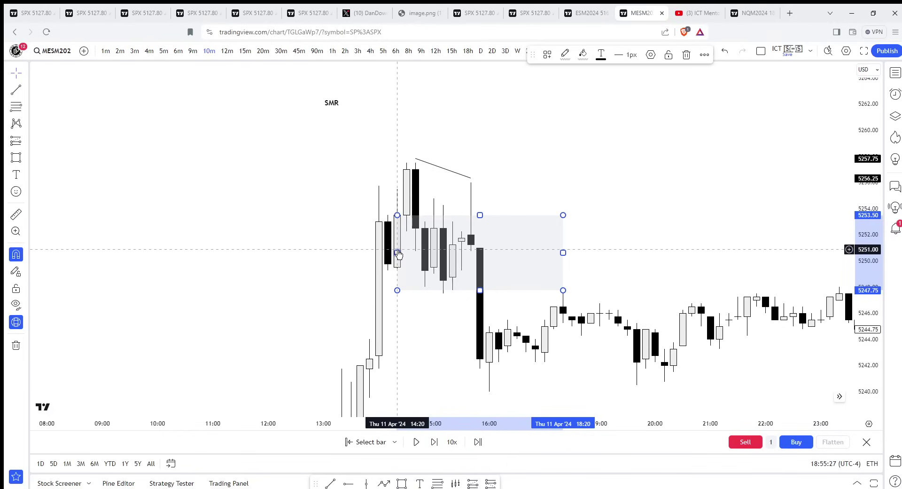
pyautogui.moveTo(397, 290); pyautogui.dragTo(388, 270)
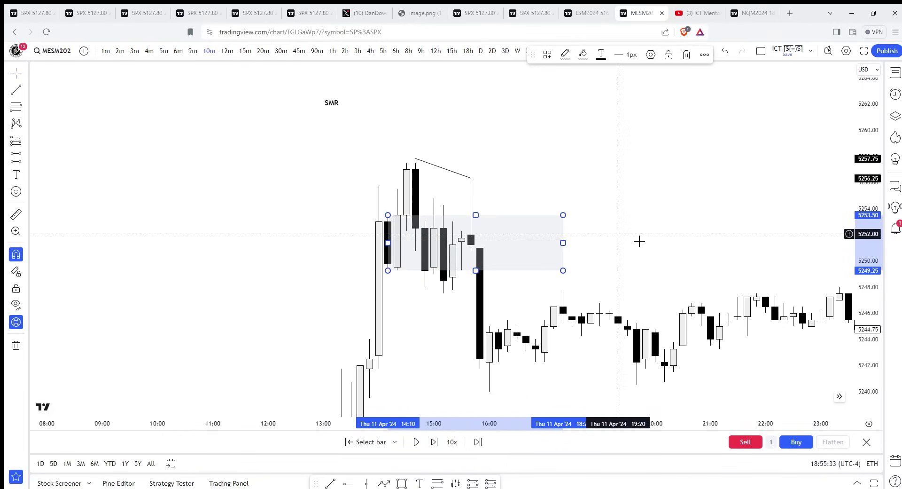
# Return the chart to the 1-hour timeframe and extend the large consolidation rectangle down to the 11 April low near 5171.25
pyautogui.scroll(-5, 640, 241)
pyautogui.moveTo(868, 195); pyautogui.dragTo(863, 403)
pyautogui.scroll(-3, 799, 357)
pyautogui.moveTo(768, 331); pyautogui.dragTo(545, 242)
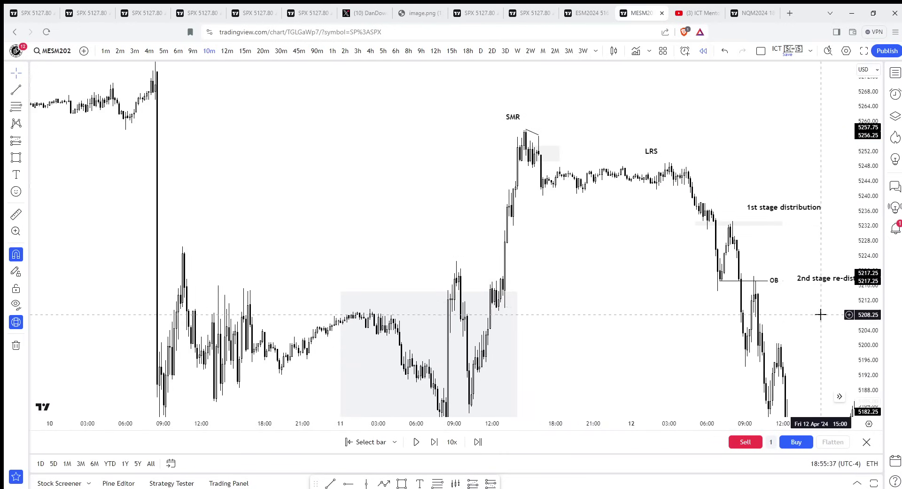
pyautogui.moveTo(863, 300); pyautogui.dragTo(857, 376)
pyautogui.moveTo(574, 275); pyautogui.dragTo(495, 271)
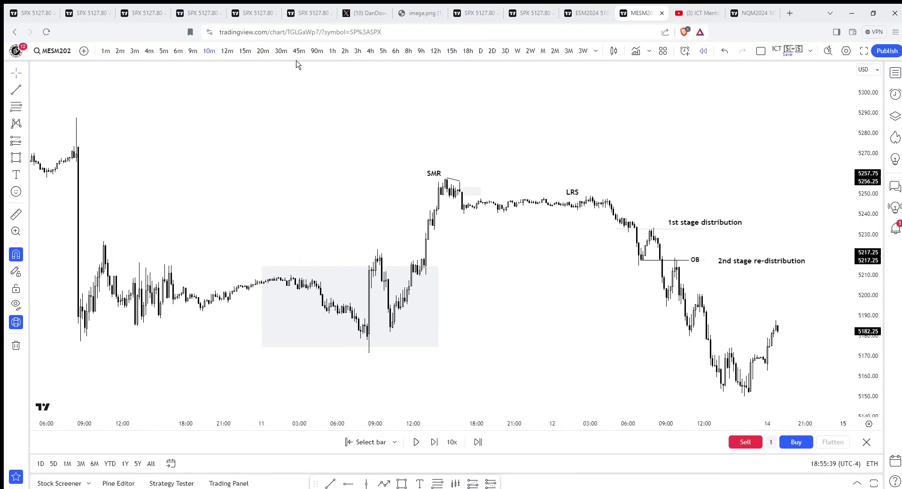
pyautogui.click(332, 50)
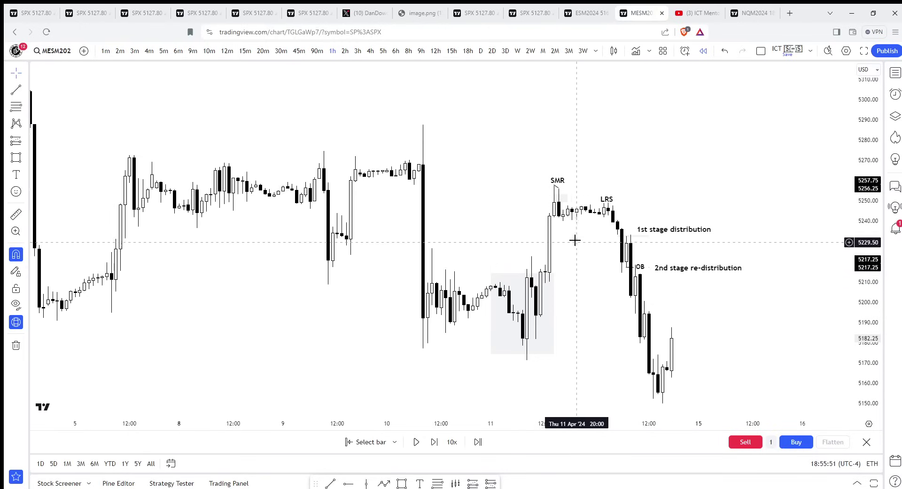
pyautogui.scroll(3, 453, 316)
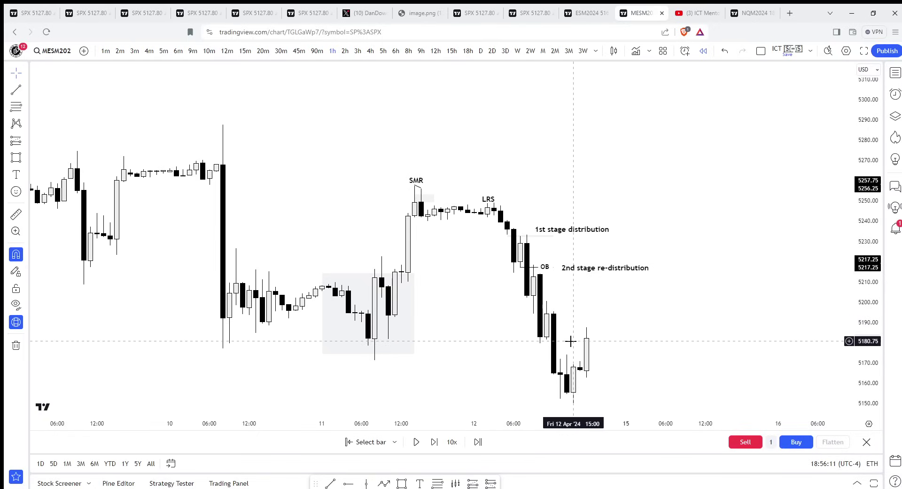
pyautogui.click(369, 354)
pyautogui.moveTo(368, 354); pyautogui.dragTo(375, 361)
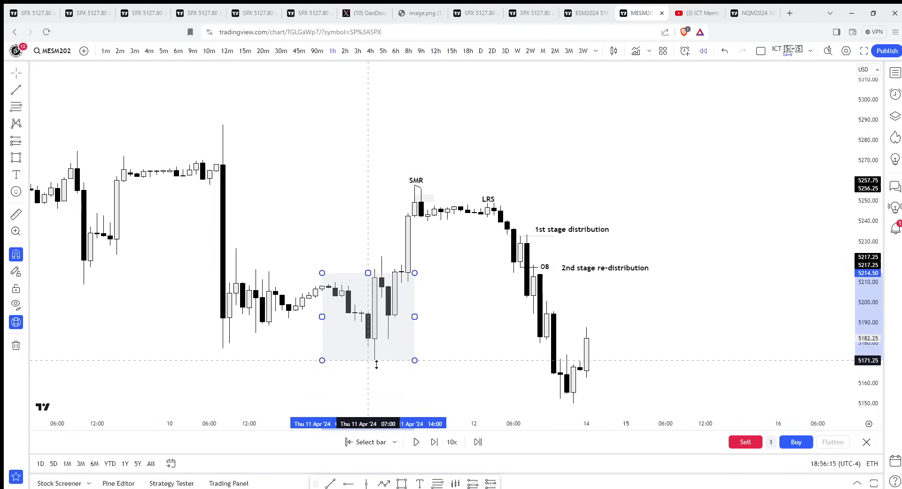
# Remove all drawings from the MESM2024 chart and switch it to the 4-hour timeframe
pyautogui.click(458, 320)
pyautogui.rightClick(458, 319)
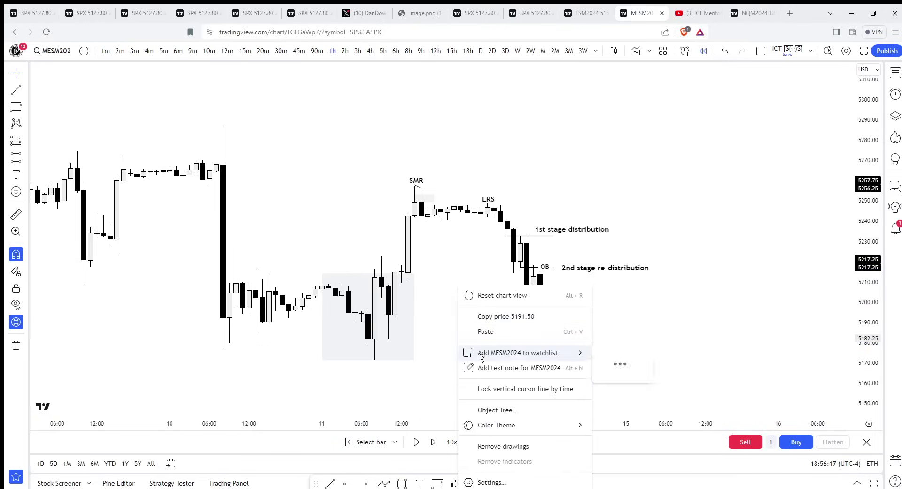
pyautogui.click(489, 445)
pyautogui.click(370, 51)
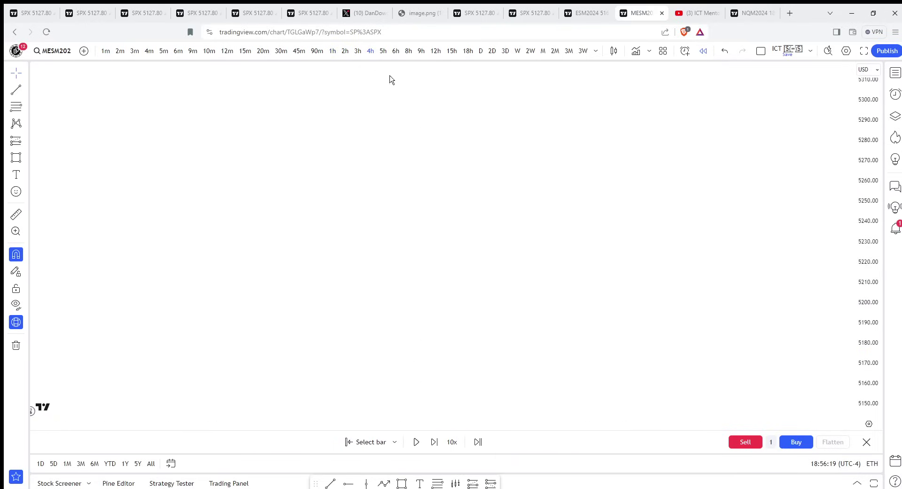
# Sketch a four-point path beyond the last candle, falling to about 5169.50, rising to about 5233.75 and falling to about 5160
pyautogui.scroll(3, 593, 135)
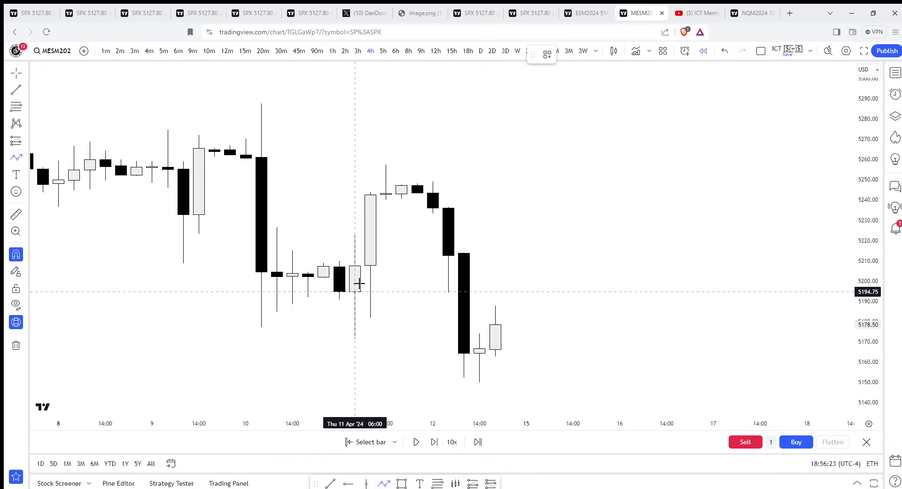
pyautogui.click(605, 255)
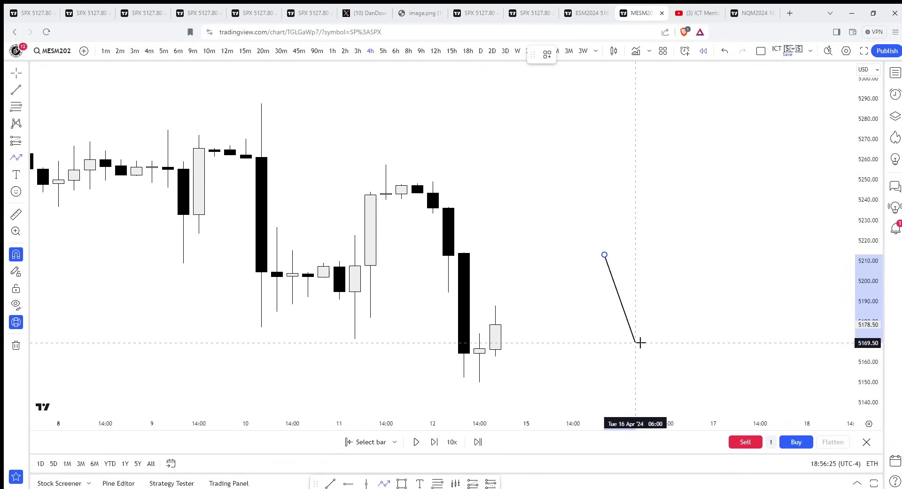
pyautogui.click(635, 343)
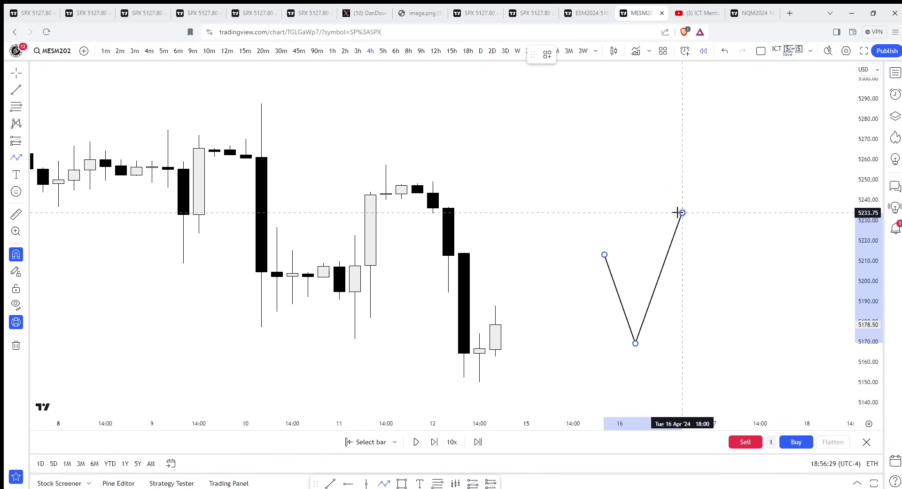
pyautogui.click(683, 213)
pyautogui.click(745, 363)
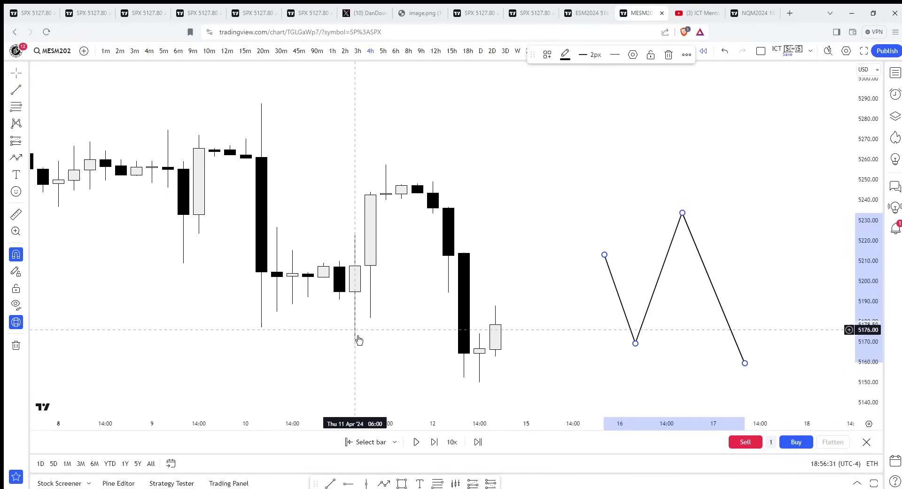
# Draw a path from the 11 April 06:00 low up to the 14:00 high and down to the 12 April 10:00 low
pyautogui.click(384, 484)
pyautogui.click(355, 339)
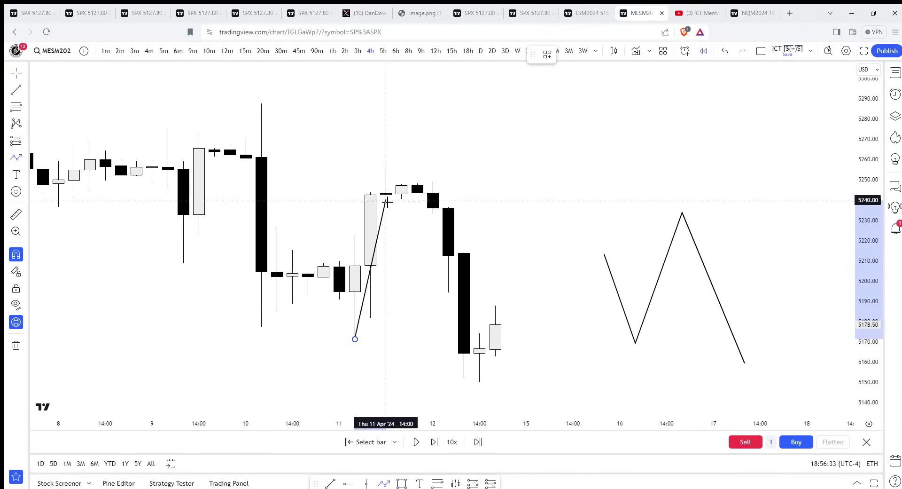
pyautogui.click(386, 165)
pyautogui.doubleClick(465, 377)
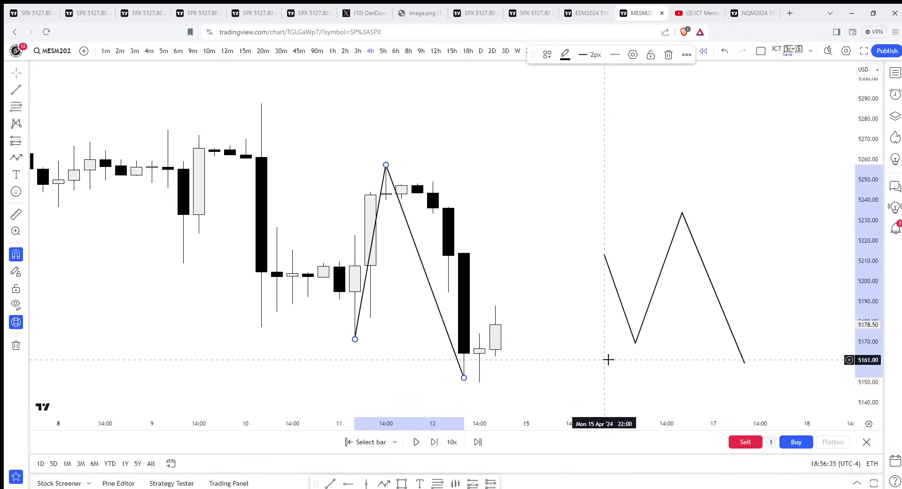
pyautogui.click(629, 344)
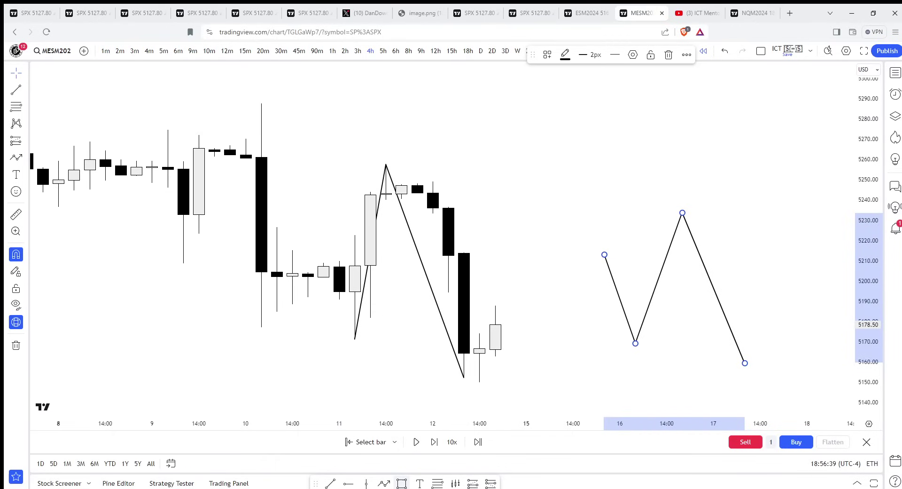
# Draw a consolidation rectangle from 10 April 22:00 to 11 April 18:00 and, on the 30-minute timeframe, fit it between 5217.25 and 5172.75
pyautogui.moveTo(323, 263)
pyautogui.mouseDown()
pyautogui.moveTo(417, 356)
pyautogui.moveTo(401, 336)
pyautogui.mouseUp()
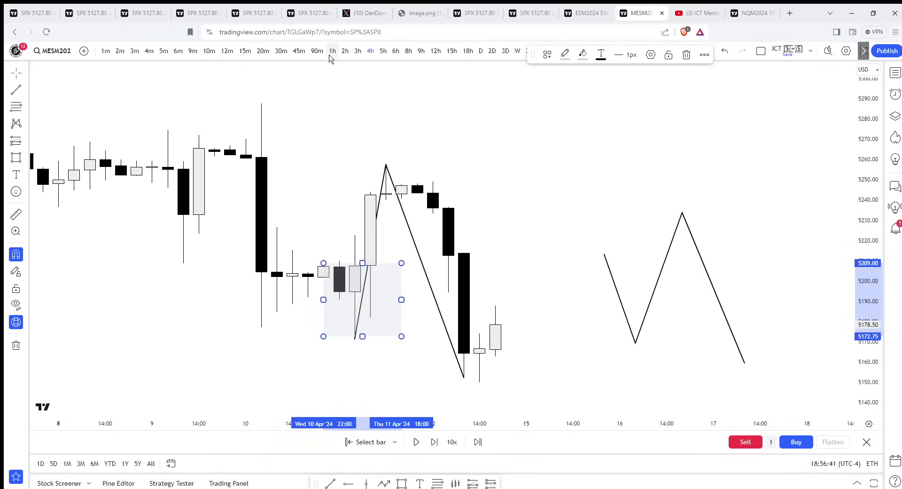
pyautogui.click(282, 51)
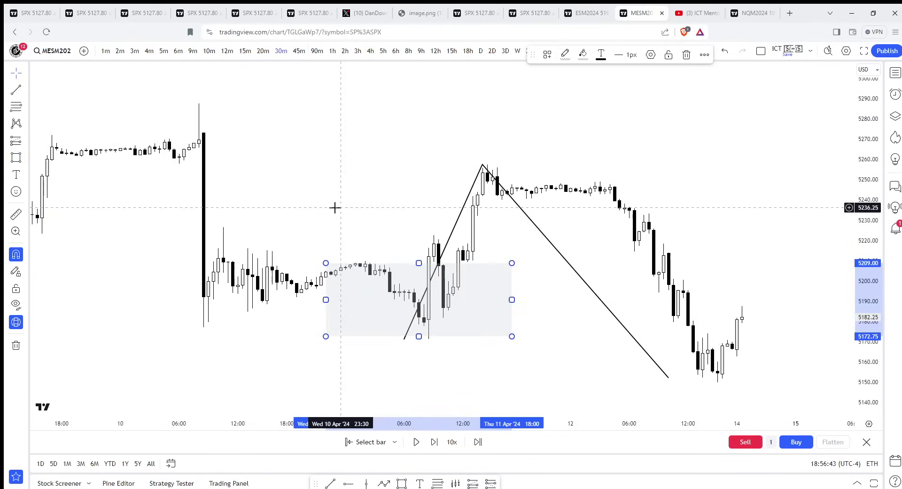
pyautogui.moveTo(419, 263); pyautogui.dragTo(419, 245)
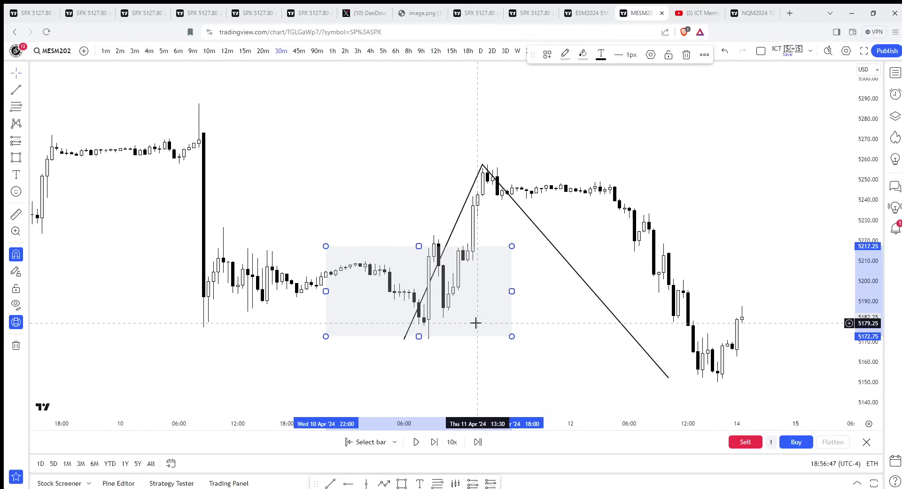
# Remove all drawings from the MESM2024 chart and switch to the NQM2024 daily chart
pyautogui.rightClick(551, 324)
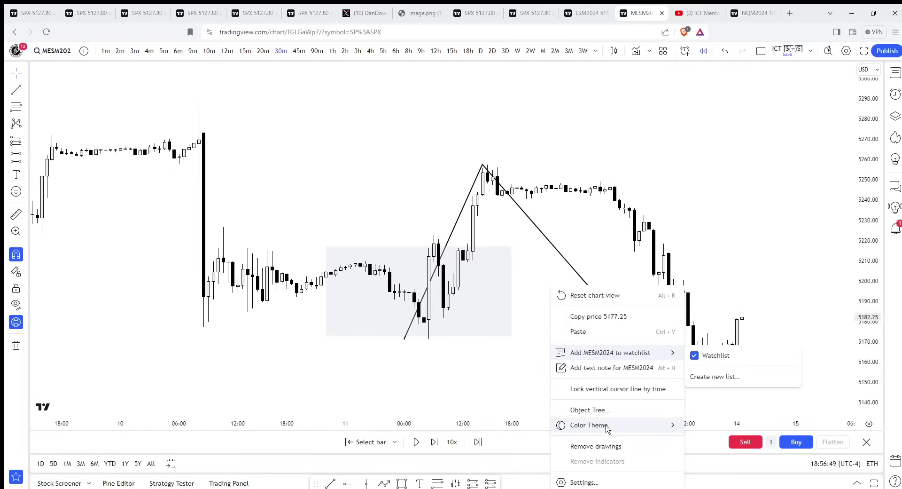
pyautogui.click(596, 447)
pyautogui.hotkey('ctrl', '9')
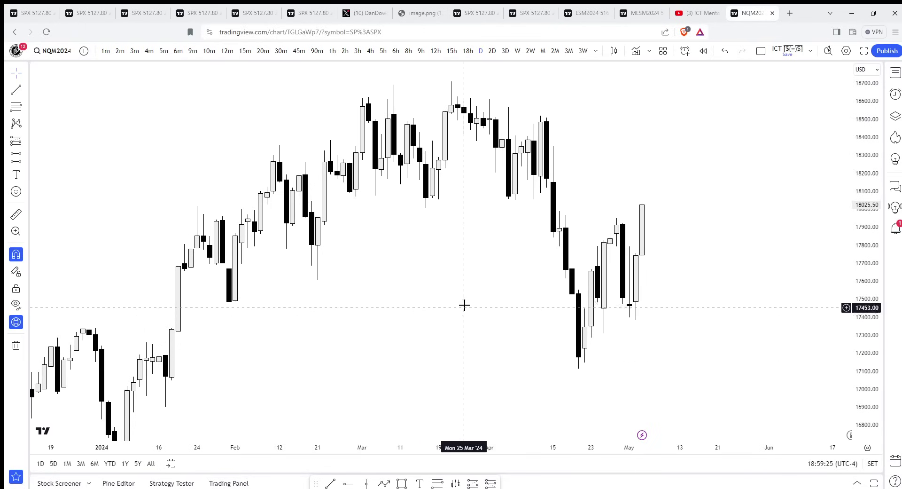
# Draw a horizontal trend line at 17487.75 from the 1 February candle to the 19 April decline
pyautogui.click(331, 483)
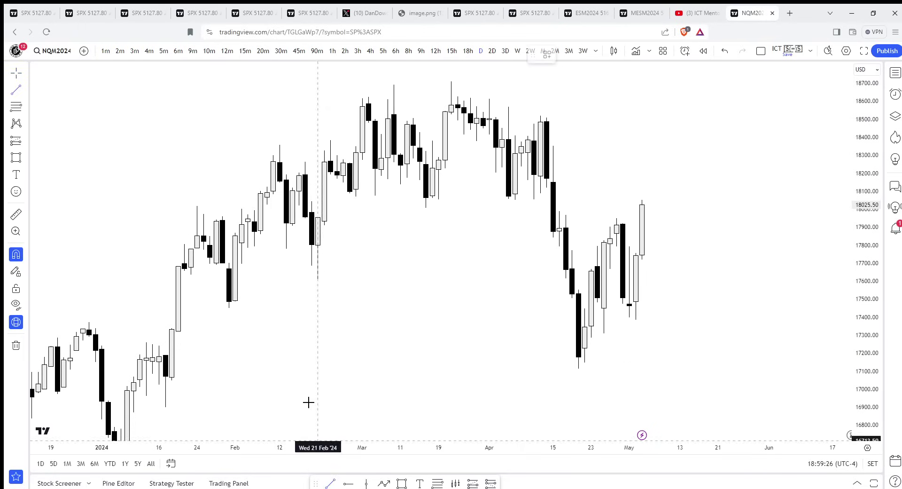
pyautogui.click(231, 314)
pyautogui.click(570, 357)
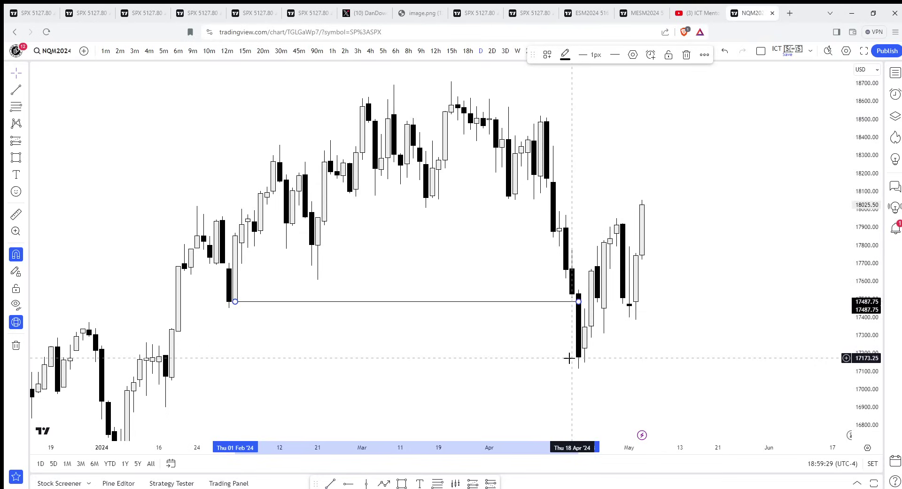
pyautogui.click(544, 372)
pyautogui.scroll(3, 544, 373)
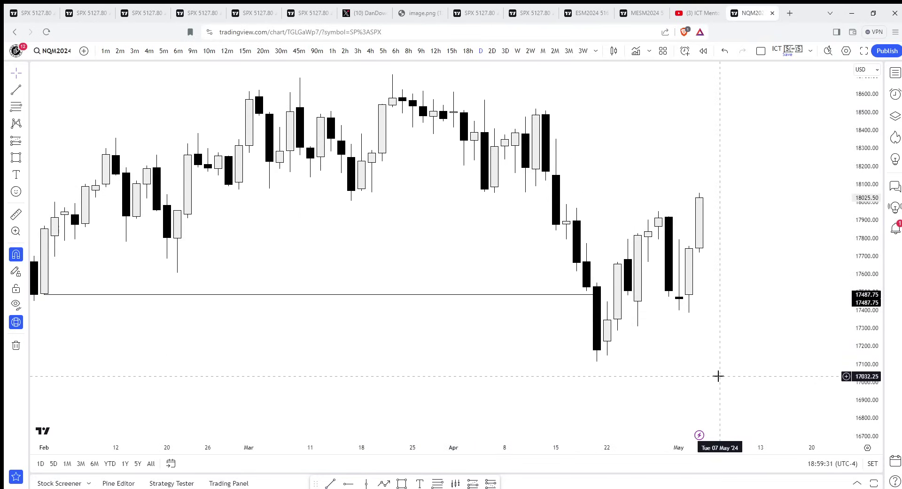
pyautogui.moveTo(863, 416); pyautogui.dragTo(863, 331)
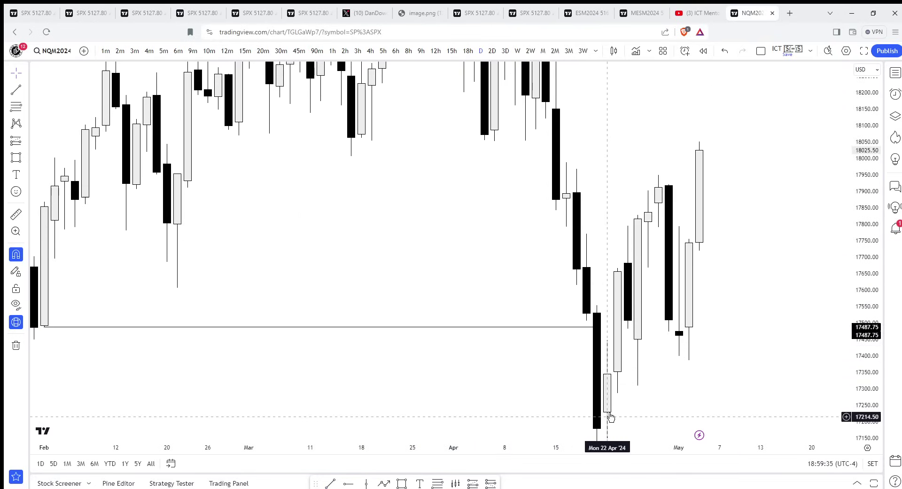
pyautogui.scroll(3, 438, 216)
pyautogui.click(16, 89)
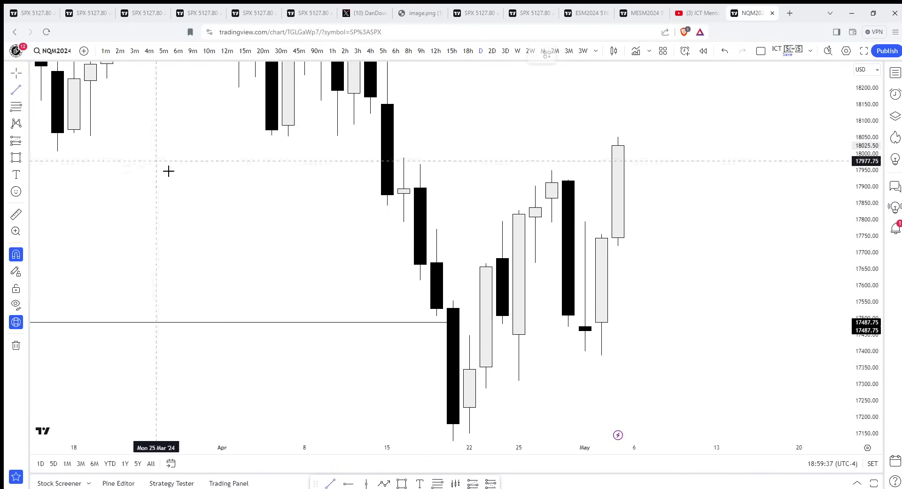
pyautogui.click(456, 309)
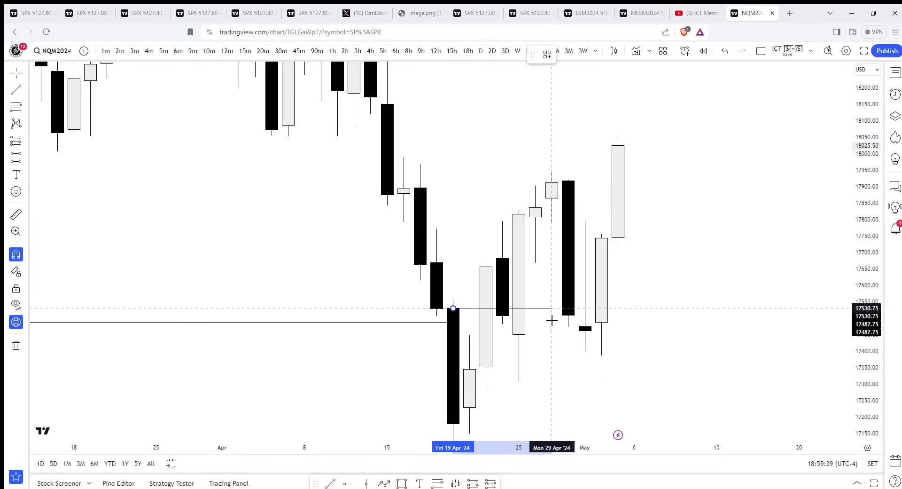
pyautogui.click(552, 321)
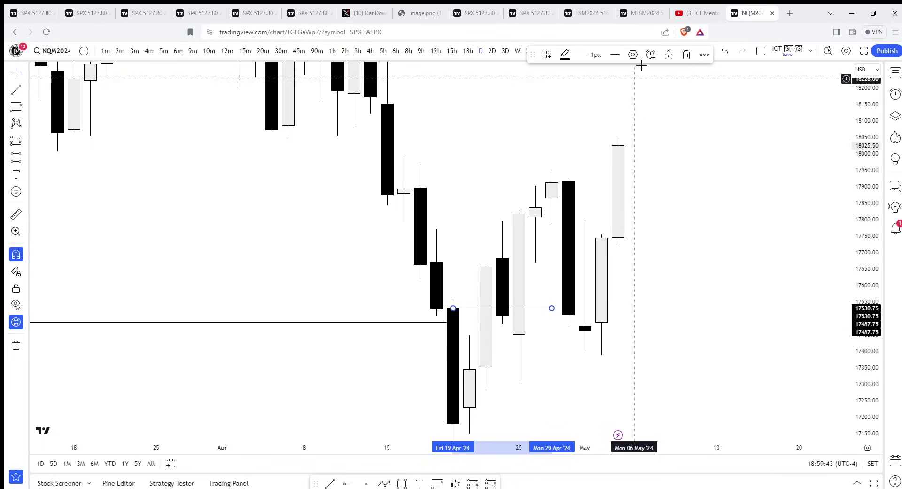
pyautogui.click(687, 55)
# Draw a horizontal trend line at 17770.75 from the 18 April high to the 25 April candle
pyautogui.moveTo(238, 90); pyautogui.dragTo(164, 92)
pyautogui.hotkey('alt', 't')
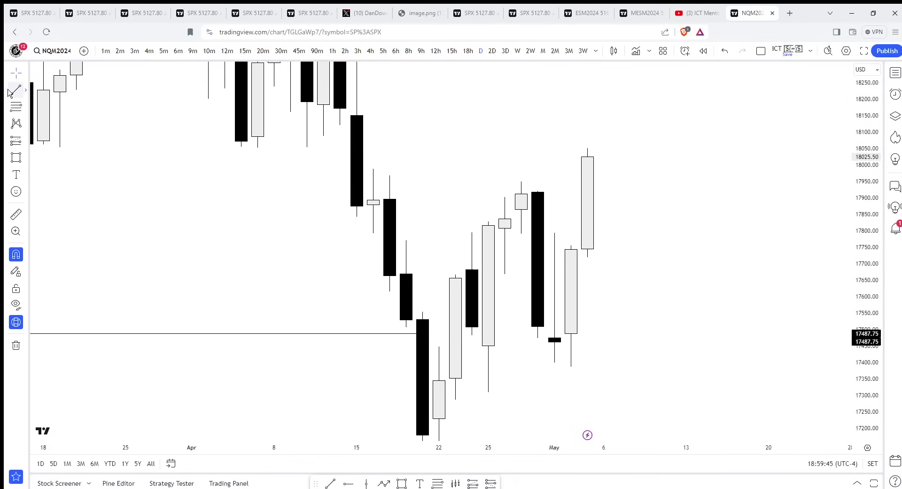
pyautogui.click(408, 231)
pyautogui.keyDown('shift'); pyautogui.click(496, 234); pyautogui.keyUp('shift')
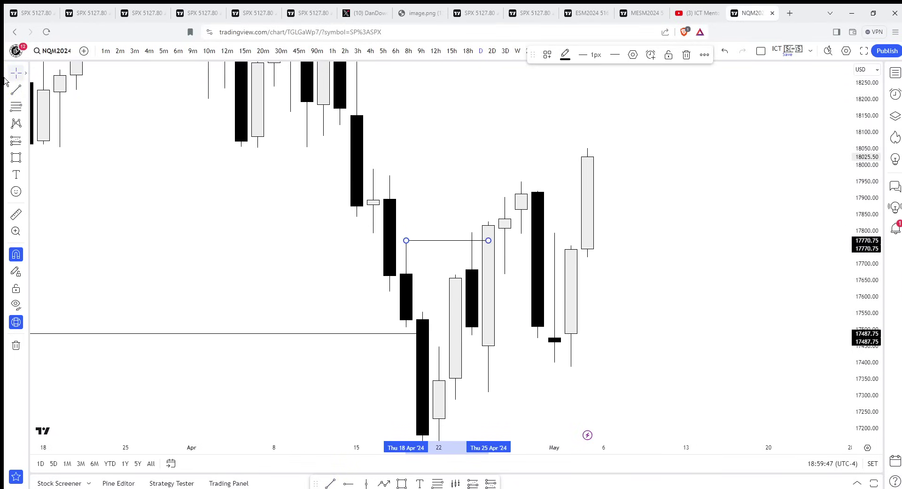
# Draw a horizontal trend line at 17968.50 from the 17 April high to the 3 May candle
pyautogui.hotkey('alt', 't')
pyautogui.click(392, 176)
pyautogui.keyDown('shift'); pyautogui.click(588, 181); pyautogui.keyUp('shift')
pyautogui.moveTo(505, 166); pyautogui.dragTo(461, 157)
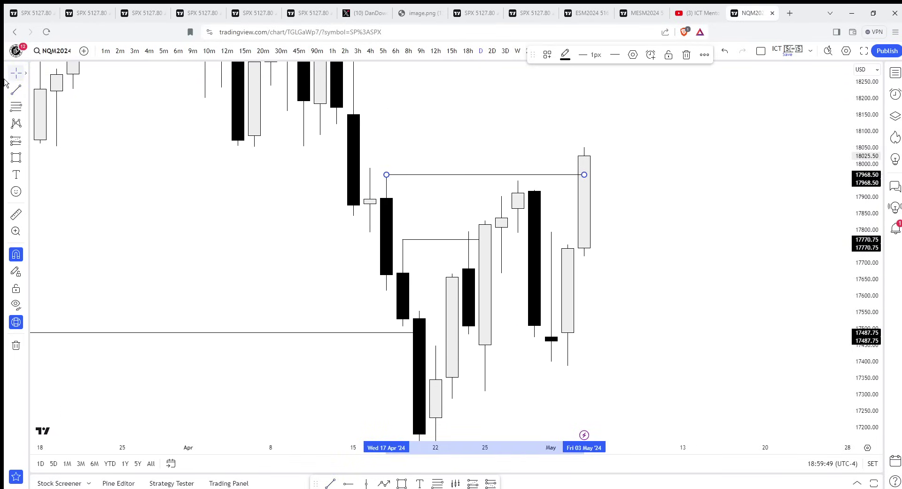
# Draw a horizontal trend line at 17988.00 from the 16 April high to just past the 3 May candle
pyautogui.hotkey('alt', 't')
pyautogui.click(370, 168)
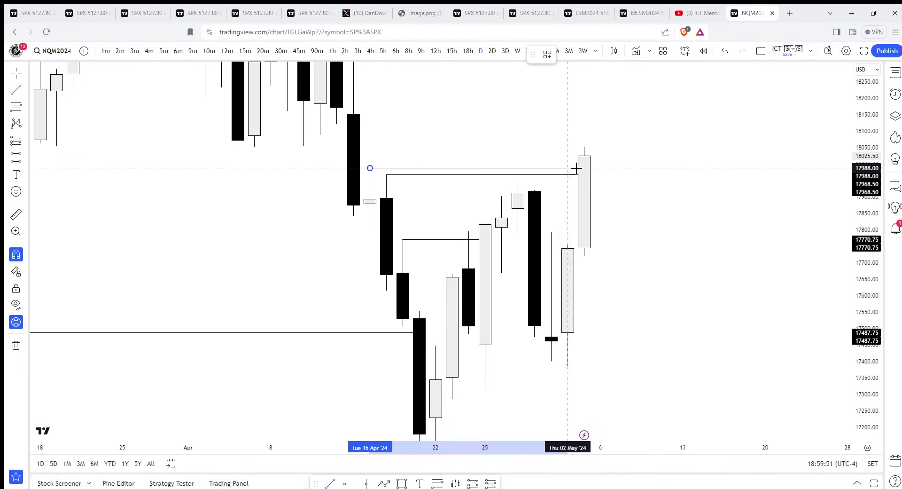
pyautogui.click(600, 167)
pyautogui.moveTo(521, 183); pyautogui.dragTo(509, 151)
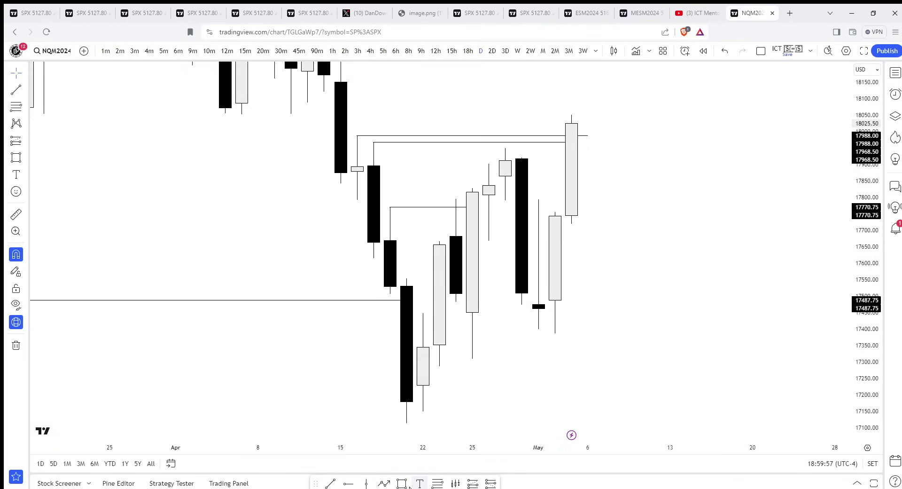
# Draw a rectangle between 17448.00 and 17481.75 from the 22 April high and extend it to 6 May
pyautogui.click(423, 314)
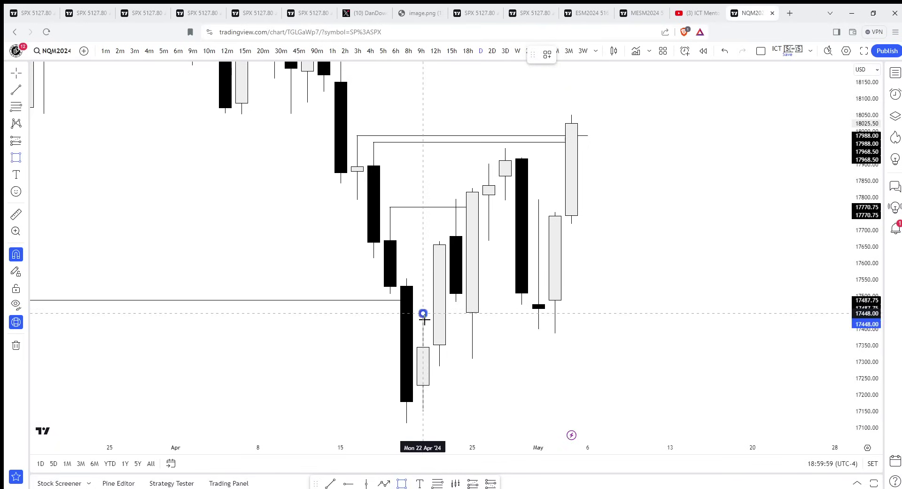
pyautogui.click(456, 302)
pyautogui.moveTo(457, 308); pyautogui.dragTo(587, 310)
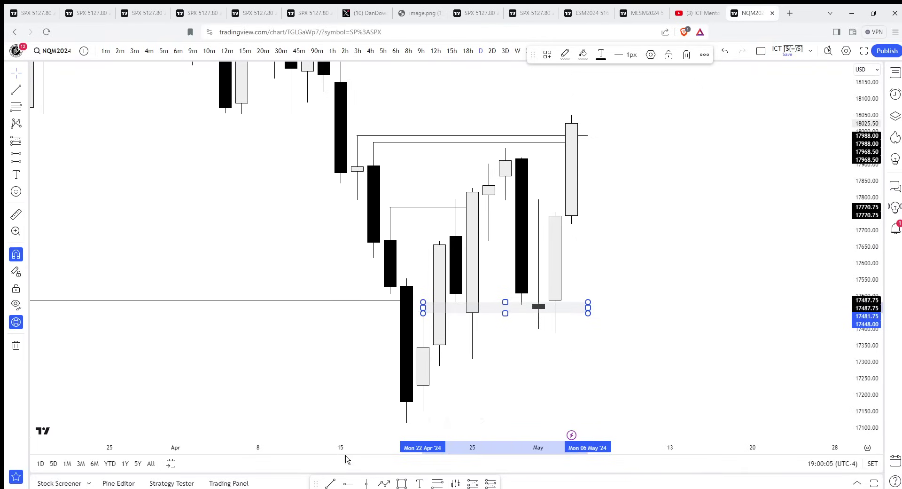
# Draw a horizontal trend line at 17949.00 from the 29 April high to the 3 May candle
pyautogui.click(330, 483)
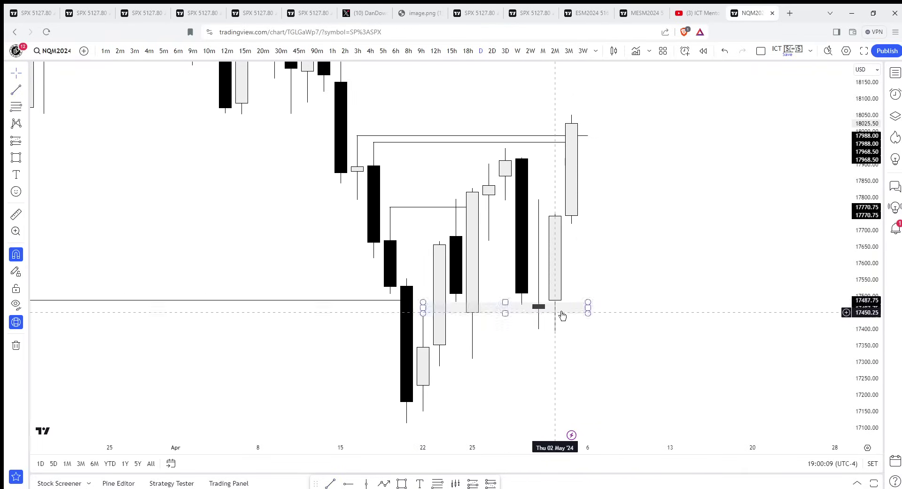
pyautogui.scroll(3, 463, 306)
pyautogui.moveTo(474, 305); pyautogui.dragTo(671, 293)
pyautogui.moveTo(866, 378); pyautogui.dragTo(867, 308)
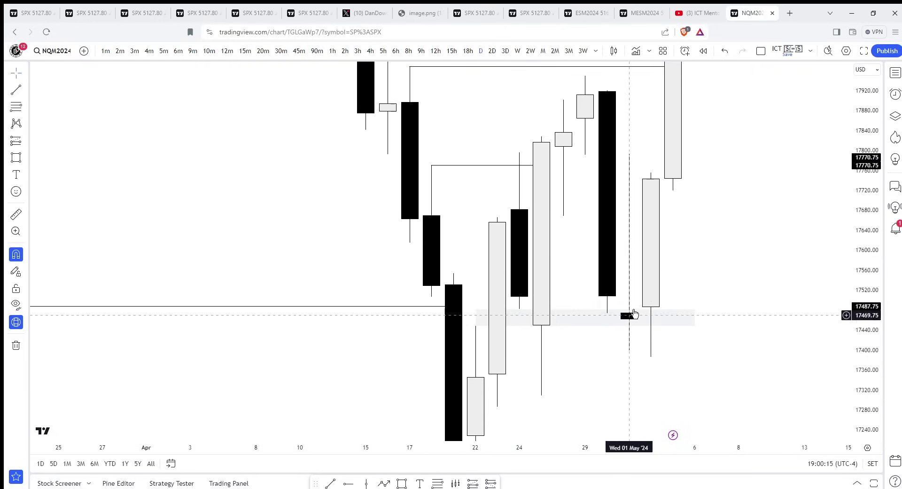
pyautogui.moveTo(866, 188); pyautogui.dragTo(866, 301)
pyautogui.scroll(-3, 782, 254)
pyautogui.moveTo(805, 244); pyautogui.dragTo(704, 253)
pyautogui.click(15, 89)
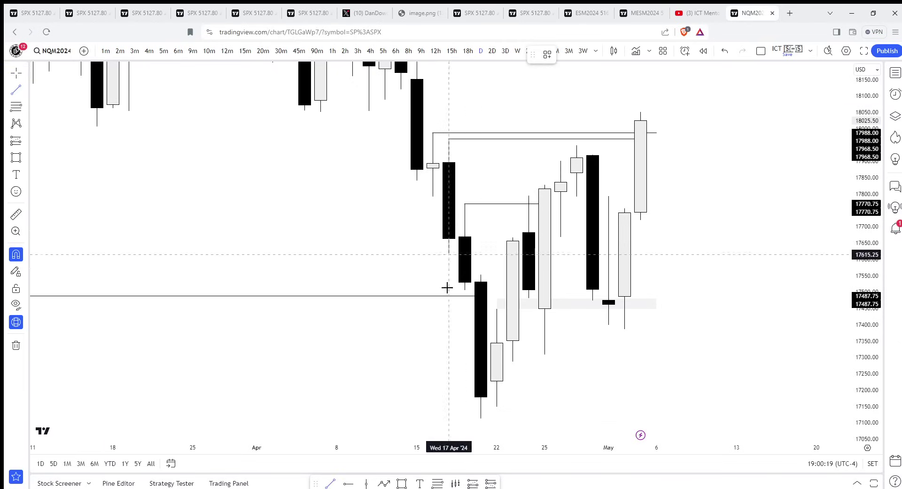
pyautogui.click(577, 145)
pyautogui.click(644, 150)
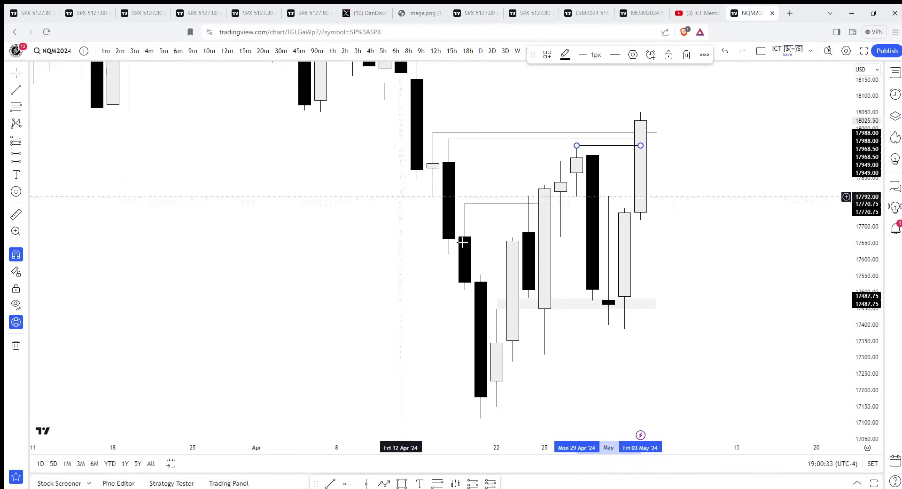
# On the 1-hour timeframe, connect the 1 May 12:00 low at 17399.25 to the 2 May 10:00 low at 17386.25 and apply the SMT line template
pyautogui.click(333, 55)
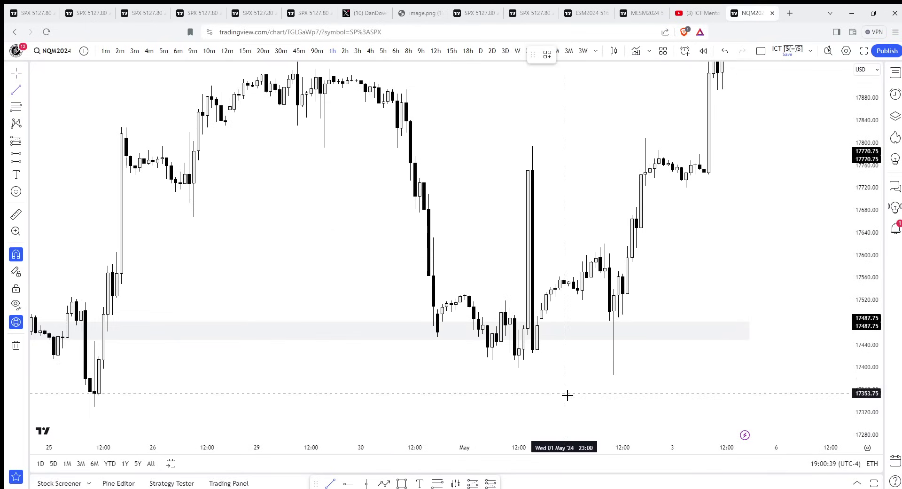
pyautogui.click(519, 368)
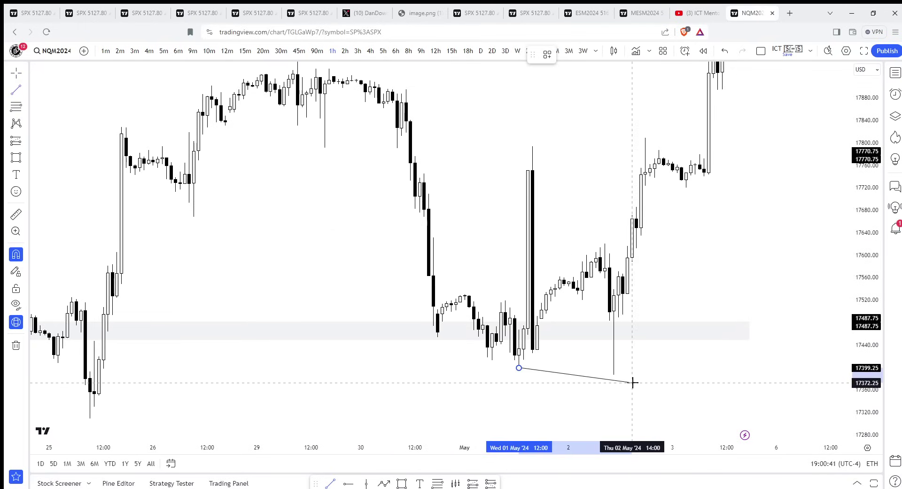
pyautogui.click(612, 378)
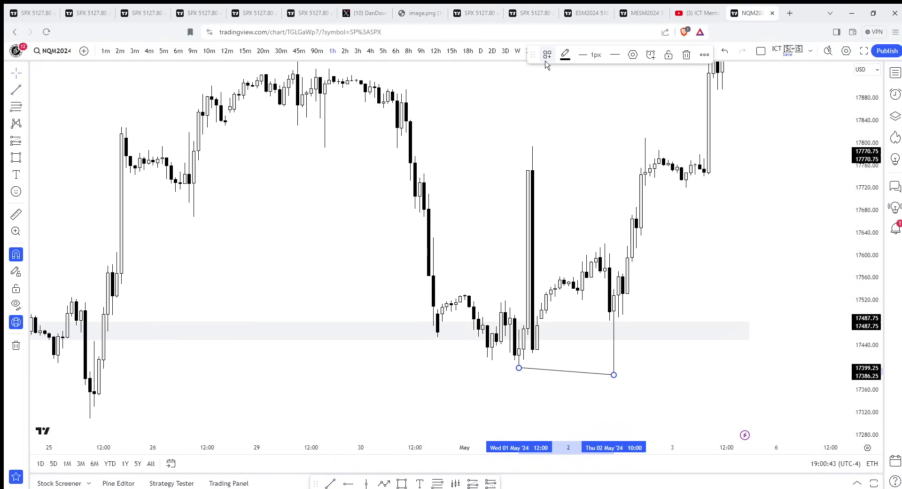
pyautogui.click(548, 55)
pyautogui.click(553, 214)
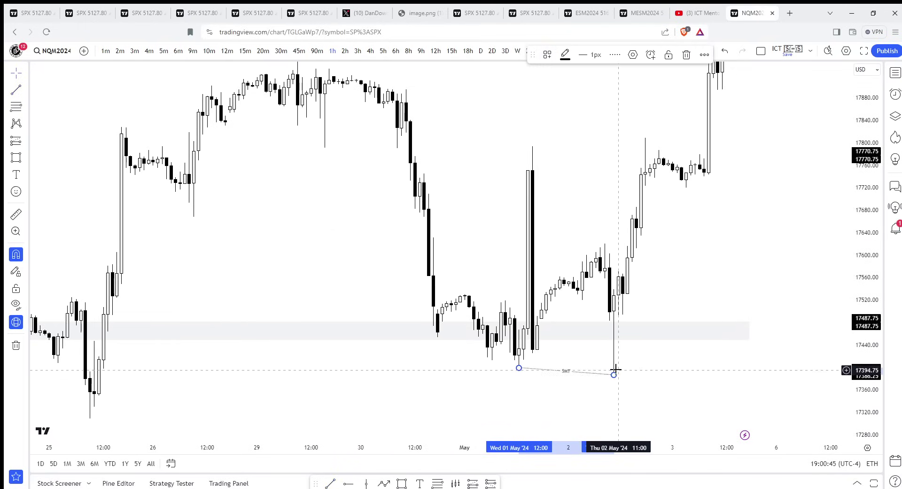
# Examine the hourly price action around the SMT line, the shaded zone and the marked highs above it
pyautogui.scroll(-2, 654, 368)
pyautogui.moveTo(655, 368); pyautogui.dragTo(602, 394)
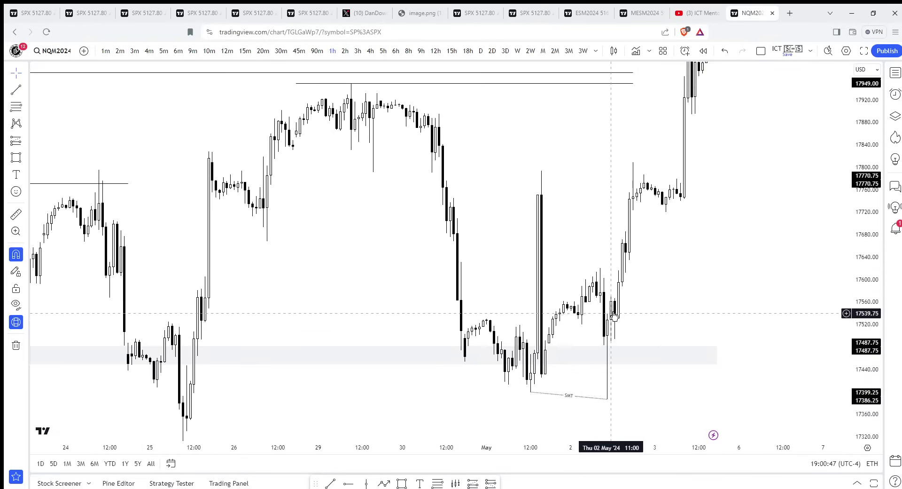
pyautogui.scroll(3, 647, 356)
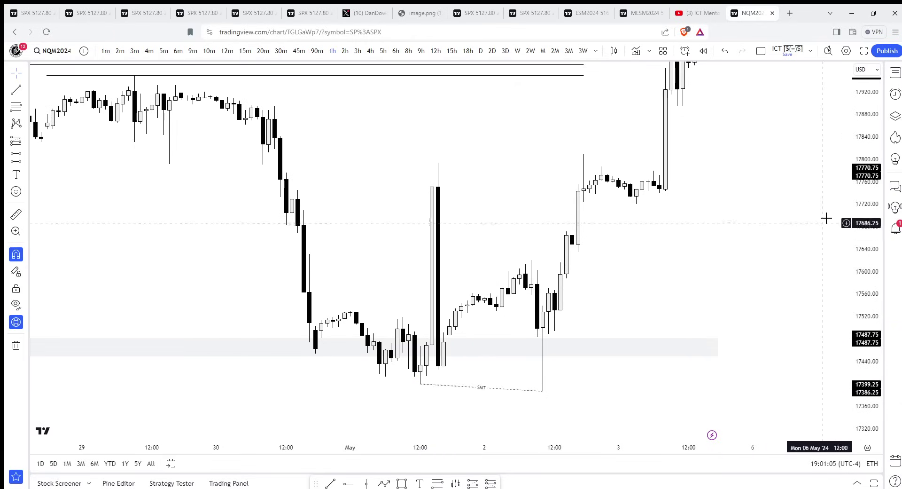
pyautogui.scroll(-10, 826, 218)
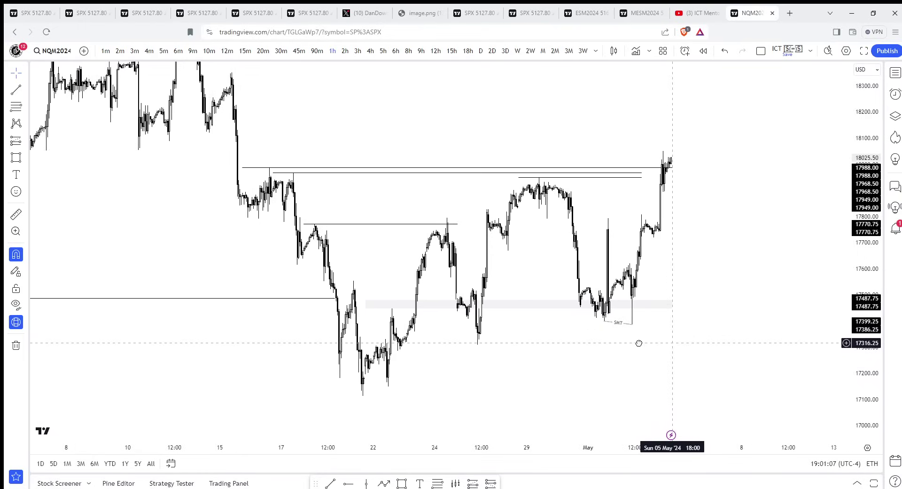
pyautogui.scroll(5, 639, 343)
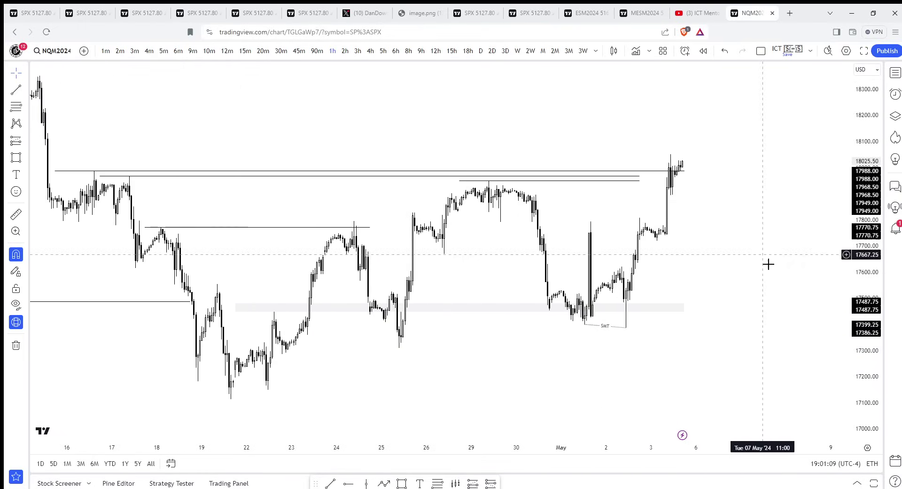
pyautogui.moveTo(869, 343); pyautogui.dragTo(858, 183)
pyautogui.scroll(4, 820, 248)
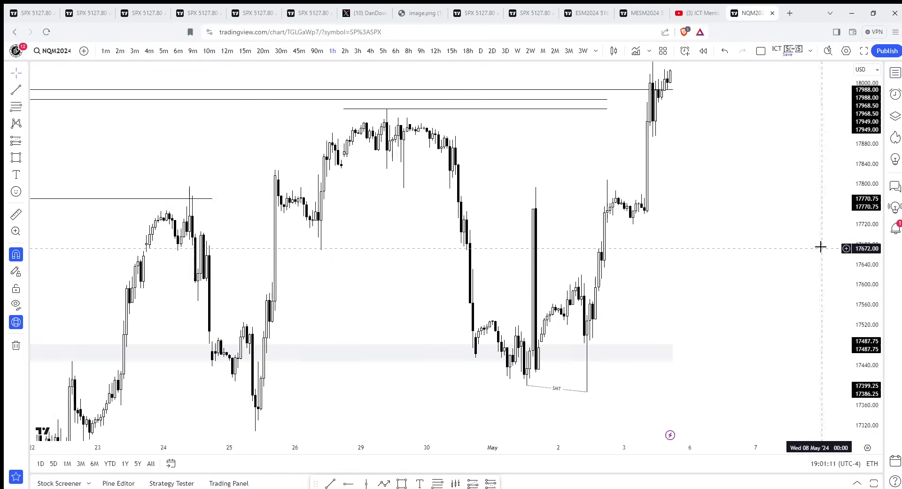